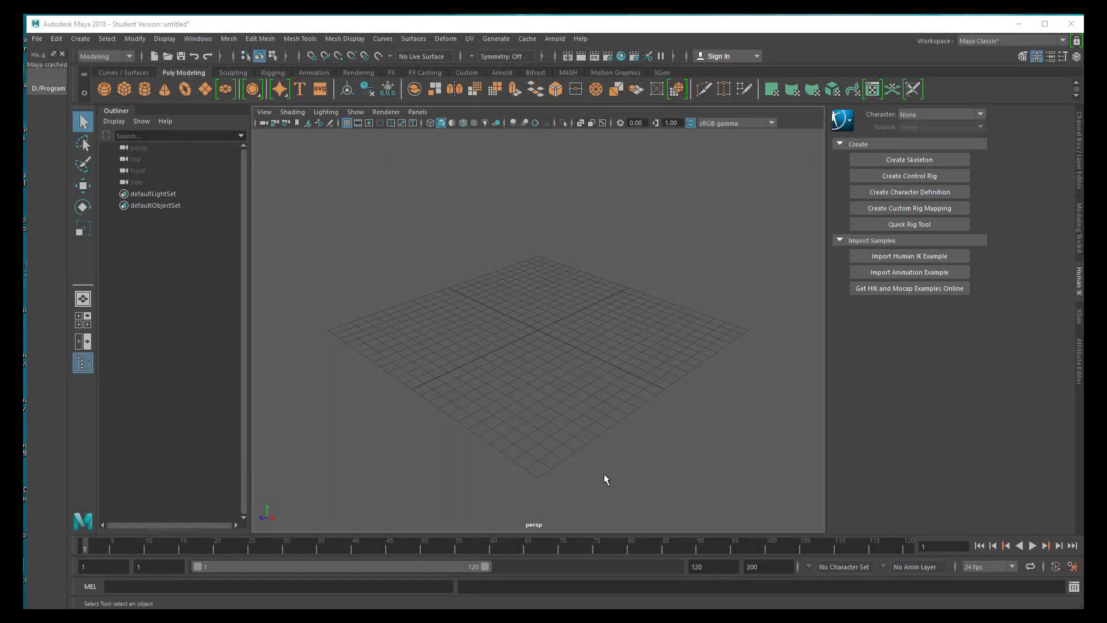
Create an icosahedron at the origin, frame it, and show its polyPlatonic1 settings (Quads, radius 1).
left_click(253, 89)
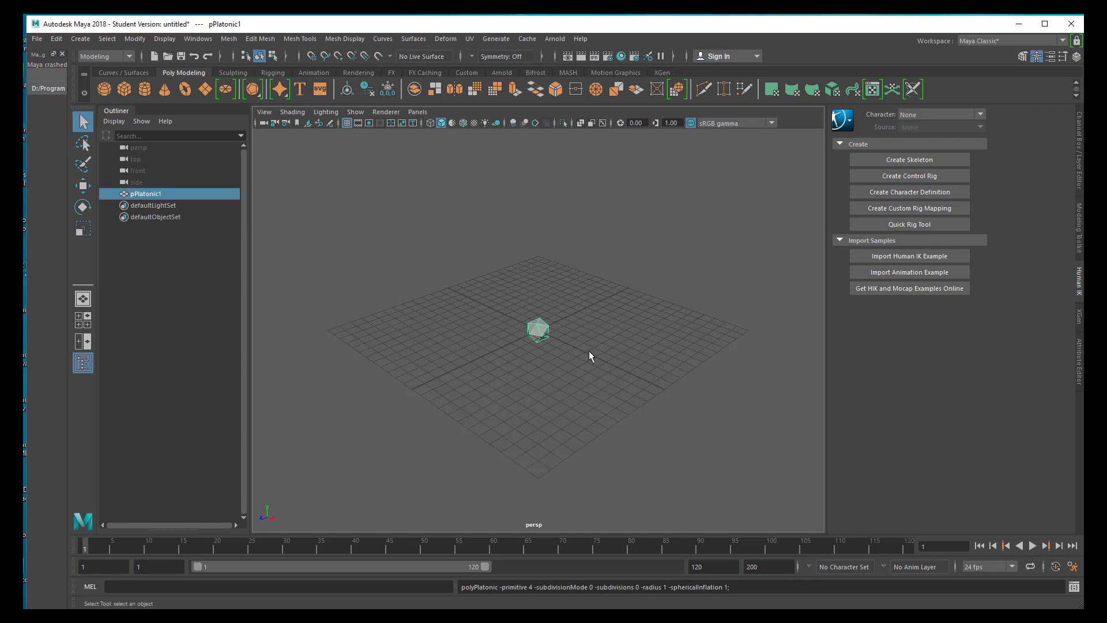
key("f")
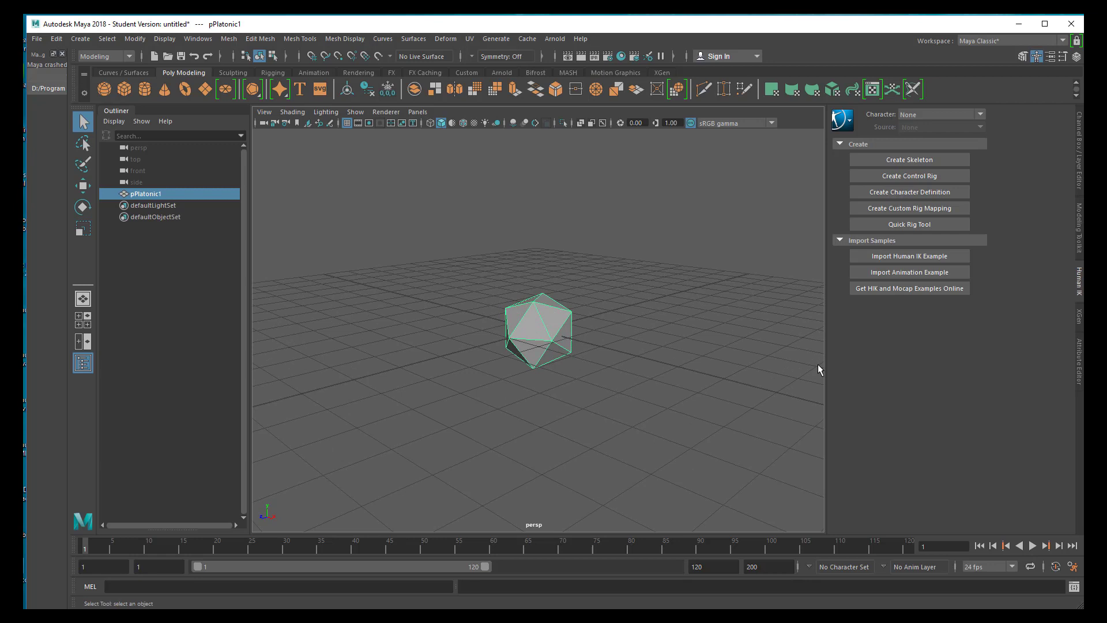
left_click(1081, 362)
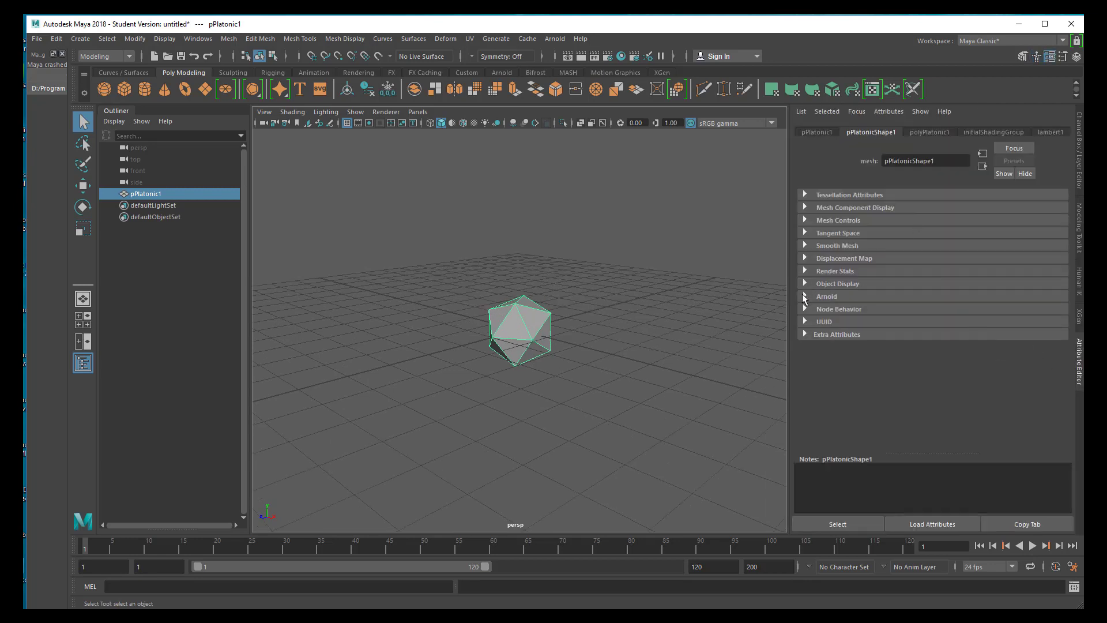
left_click(930, 133)
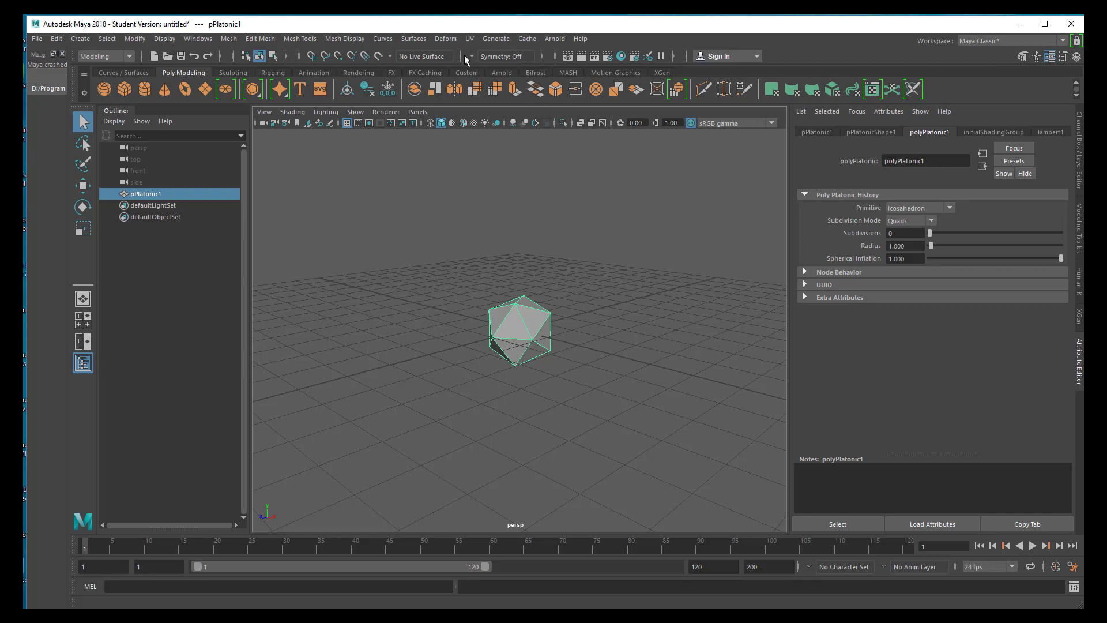
Switch to the FX menu set and build MASH1, repeating the icosahedron 10 times in a row.
left_click(130, 57)
left_click(104, 110)
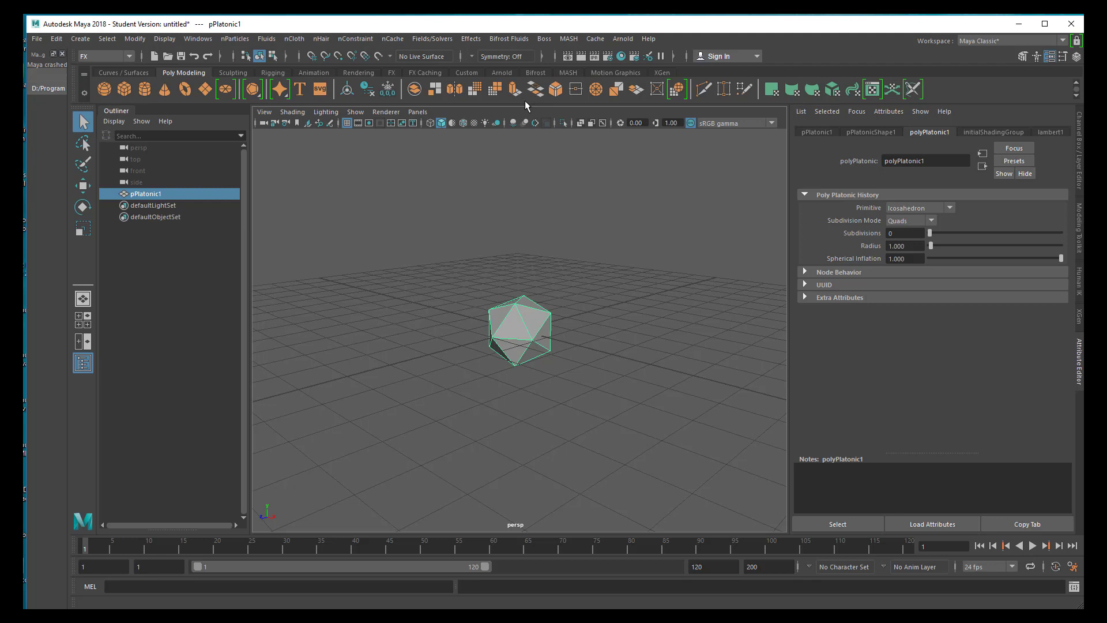
left_click(570, 40)
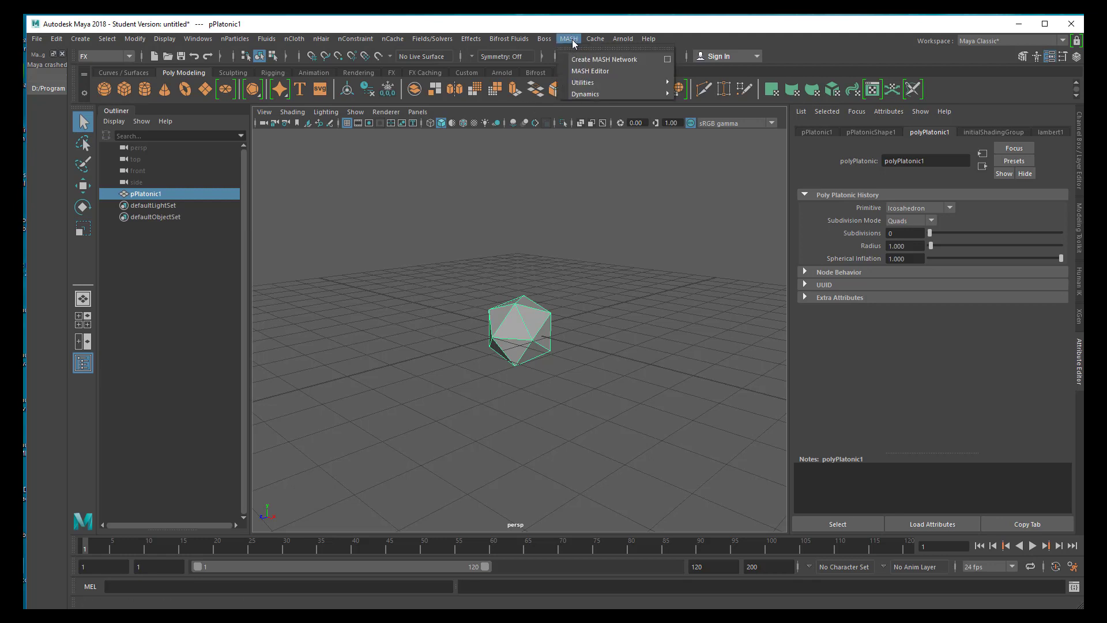
left_click(574, 28)
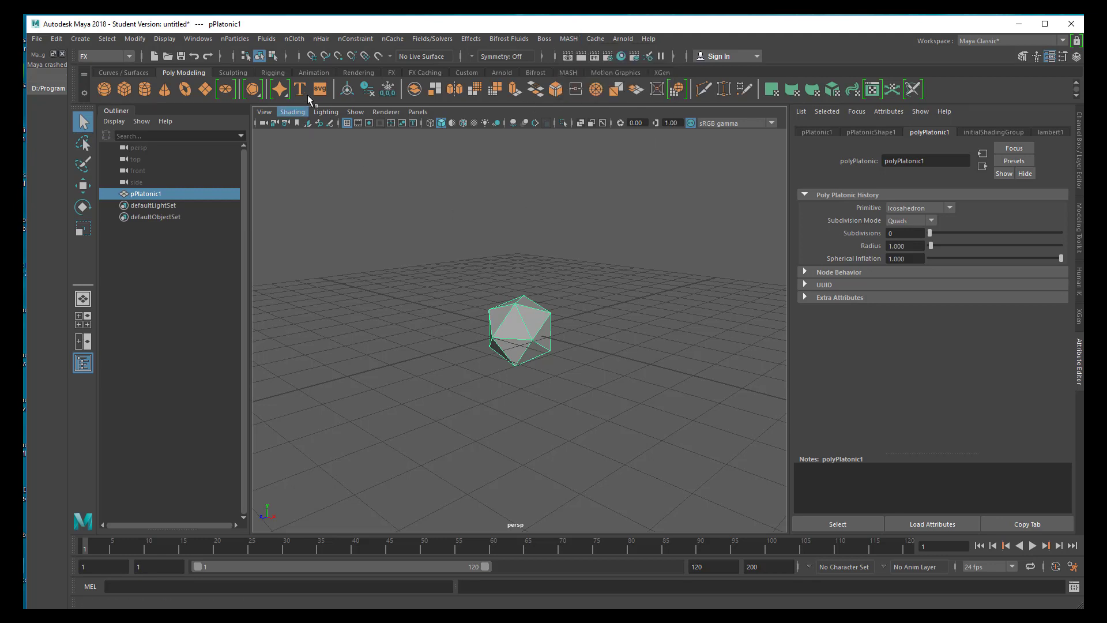
left_click(568, 72)
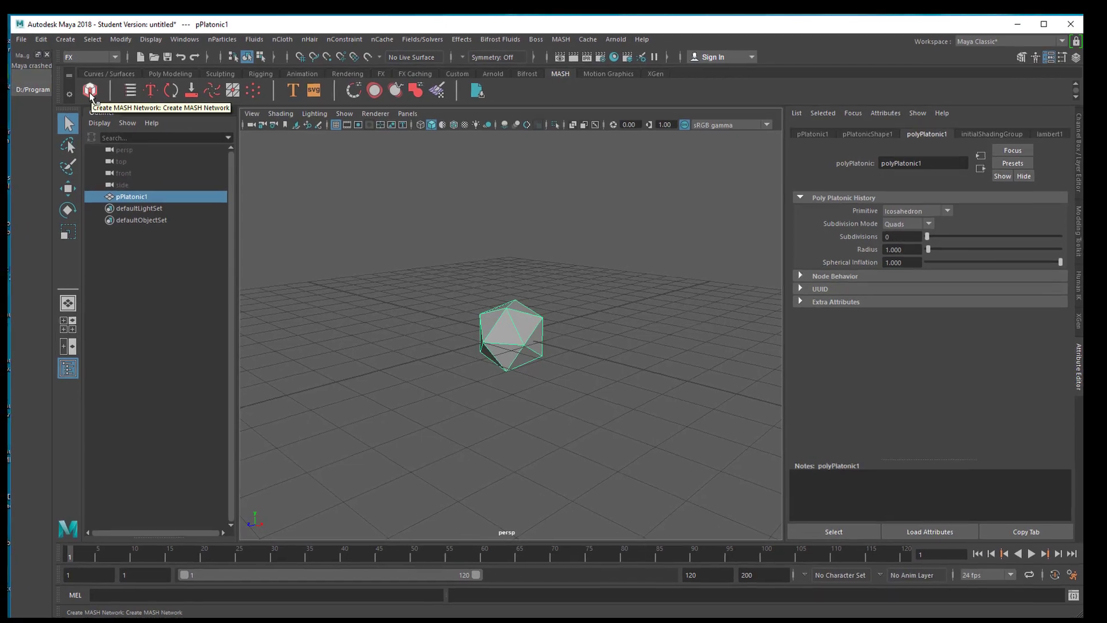
left_click(91, 92)
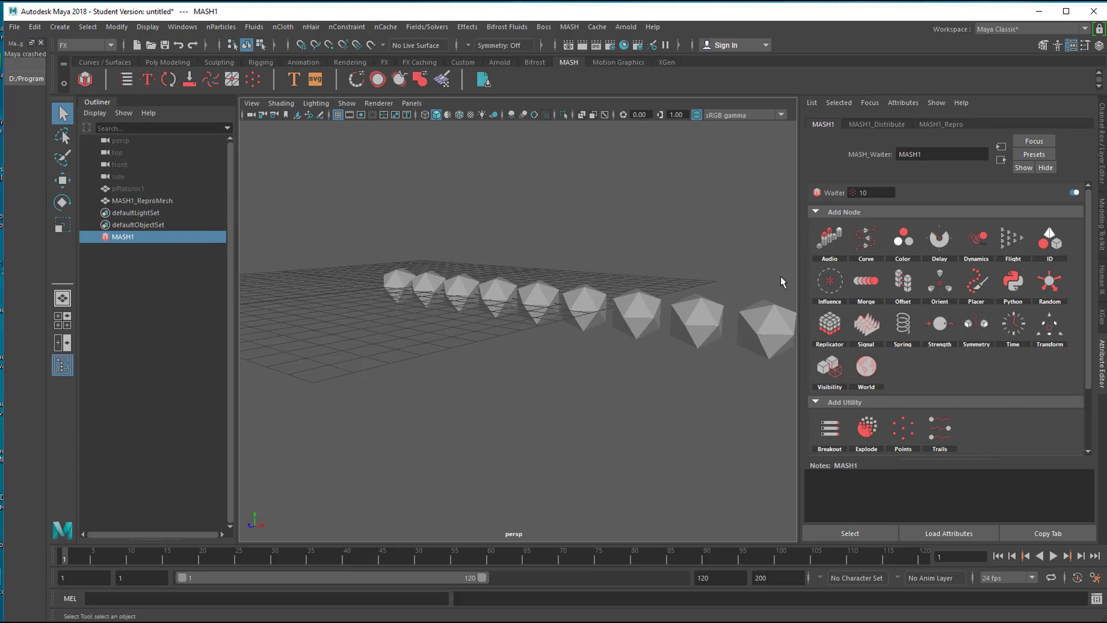
Set MASH1_Distribute to 5 points with Distance X at 14.865.
left_click(944, 123)
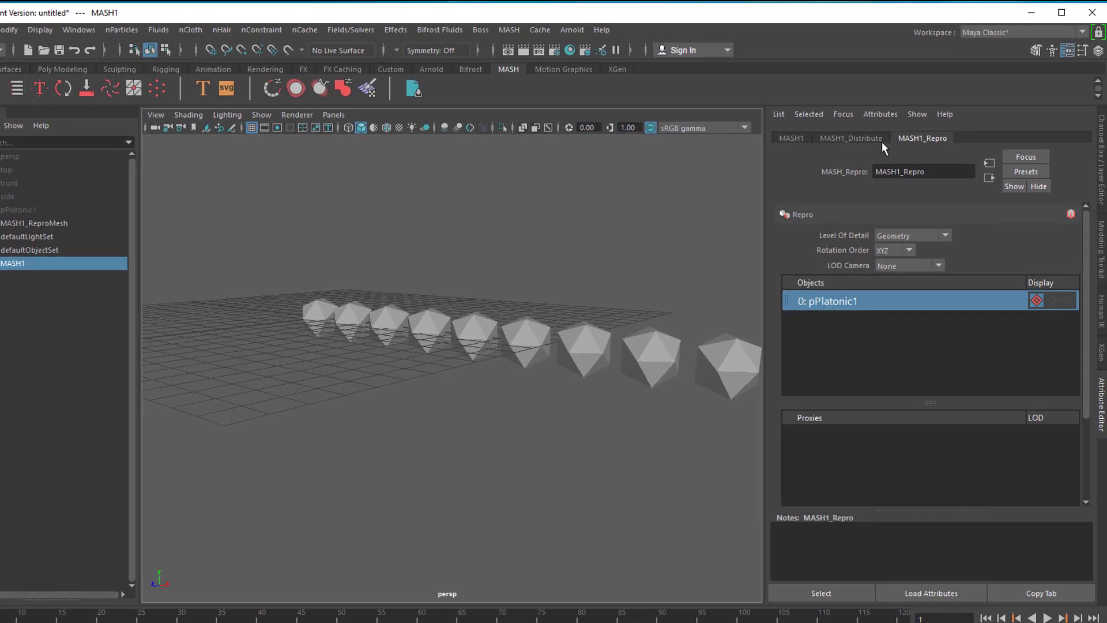
left_click(865, 139)
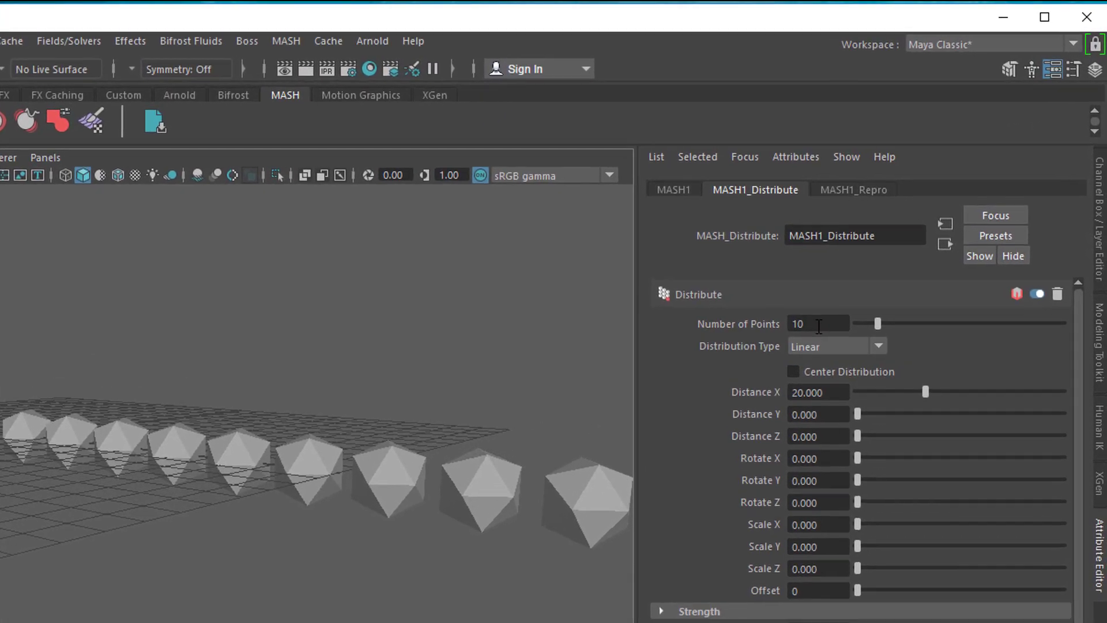
double_click(819, 324)
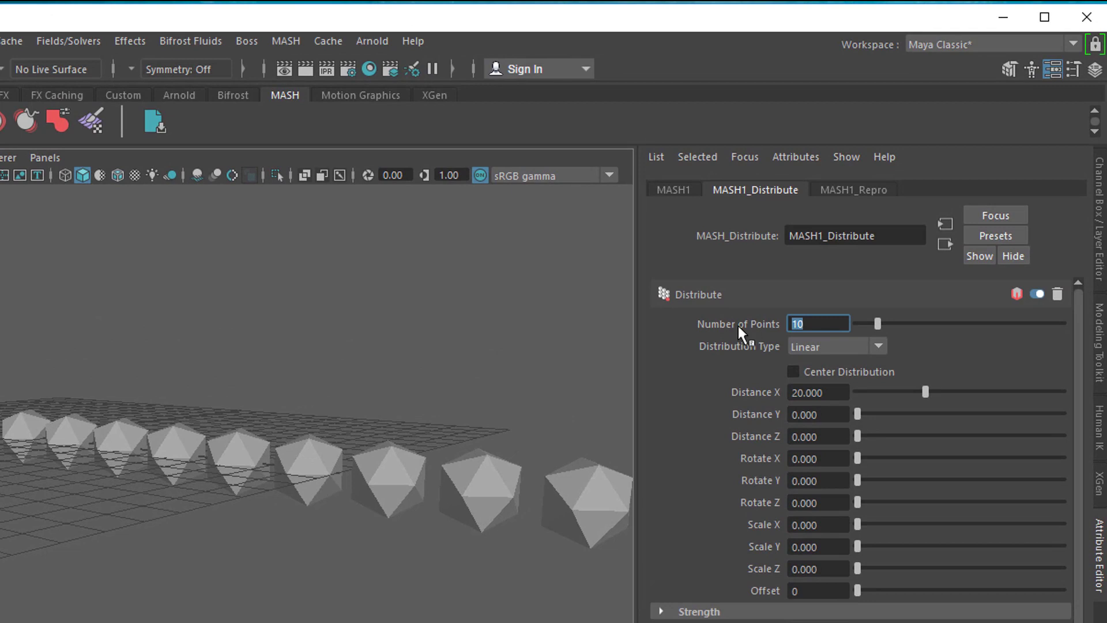
type("5")
key("Return")
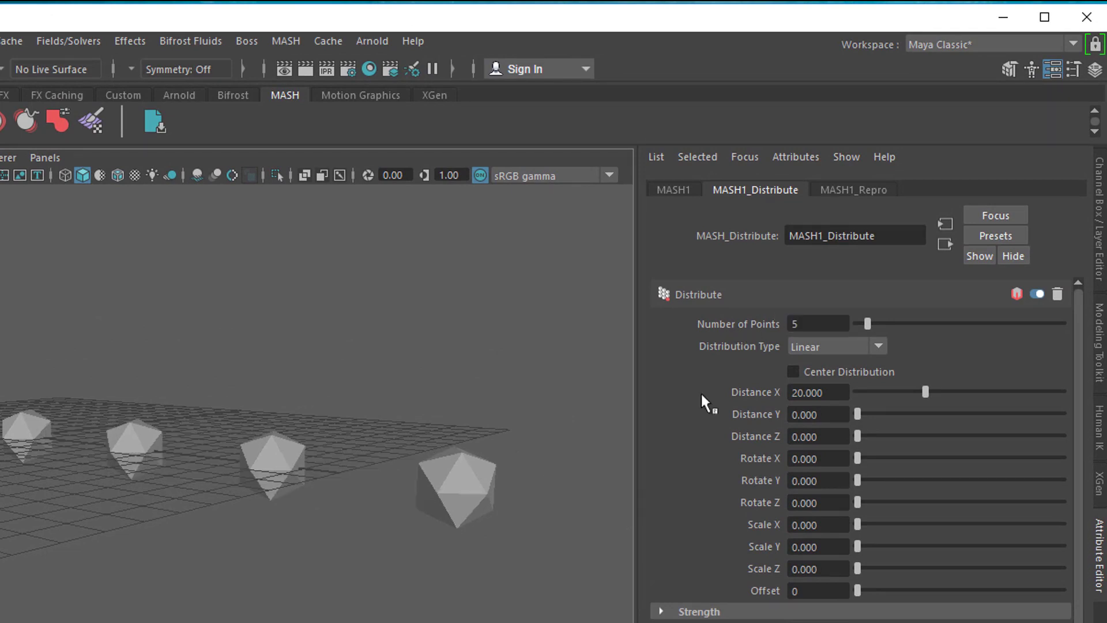
scroll(312, 461, "down", 2)
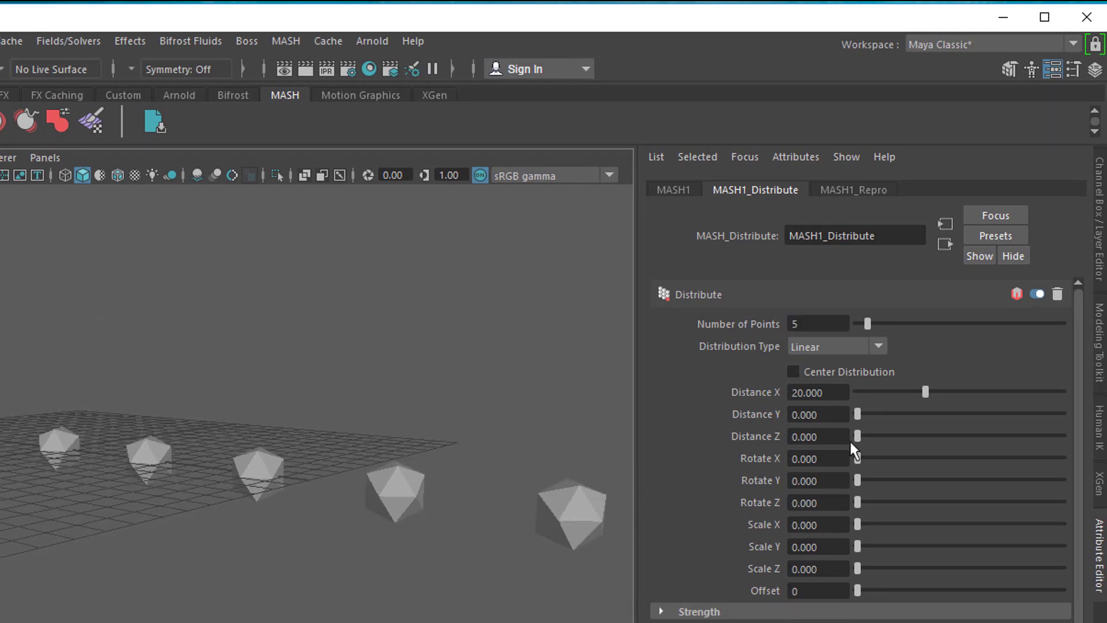
left_click_drag(926, 392, 907, 403)
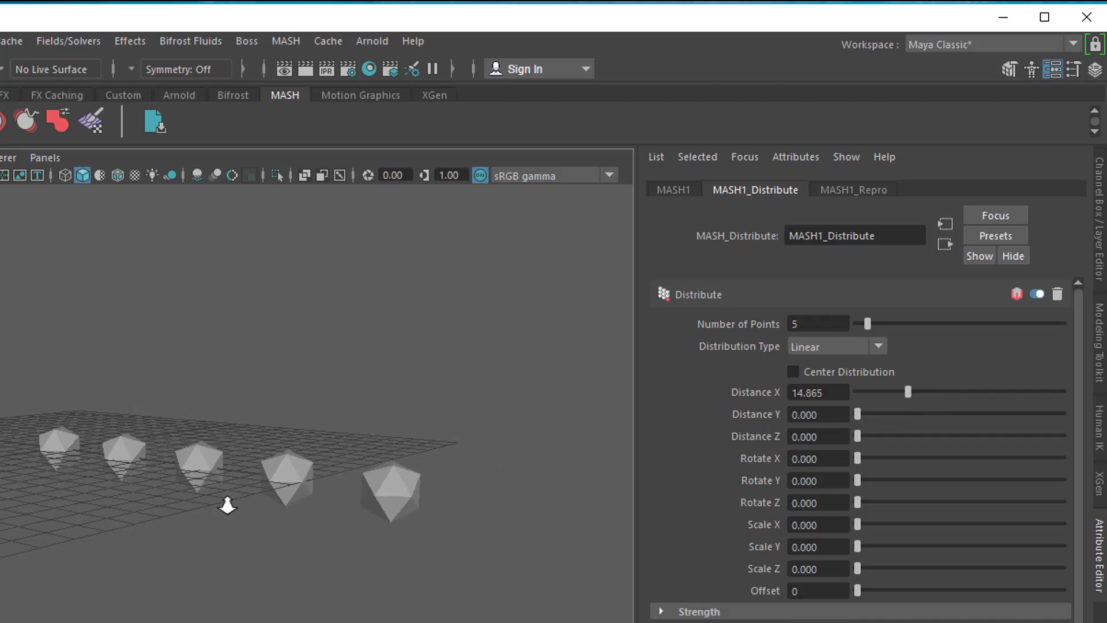
left_click_drag(227, 504, 316, 555, "alt")
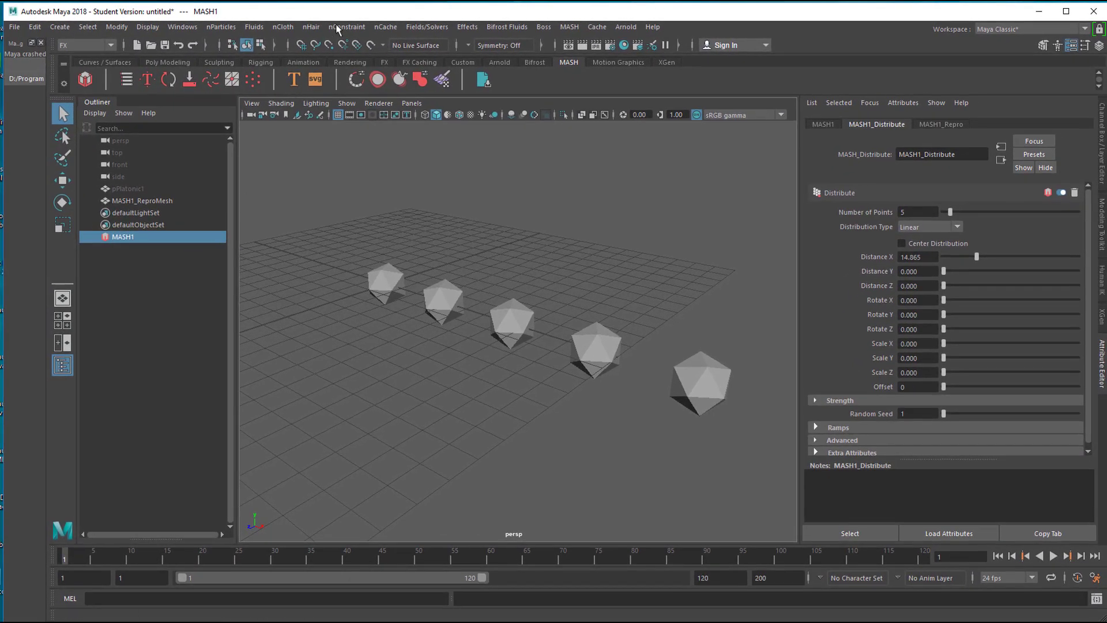
Create an nParticle emitter and move it along Z to about 2.6.
left_click(222, 29)
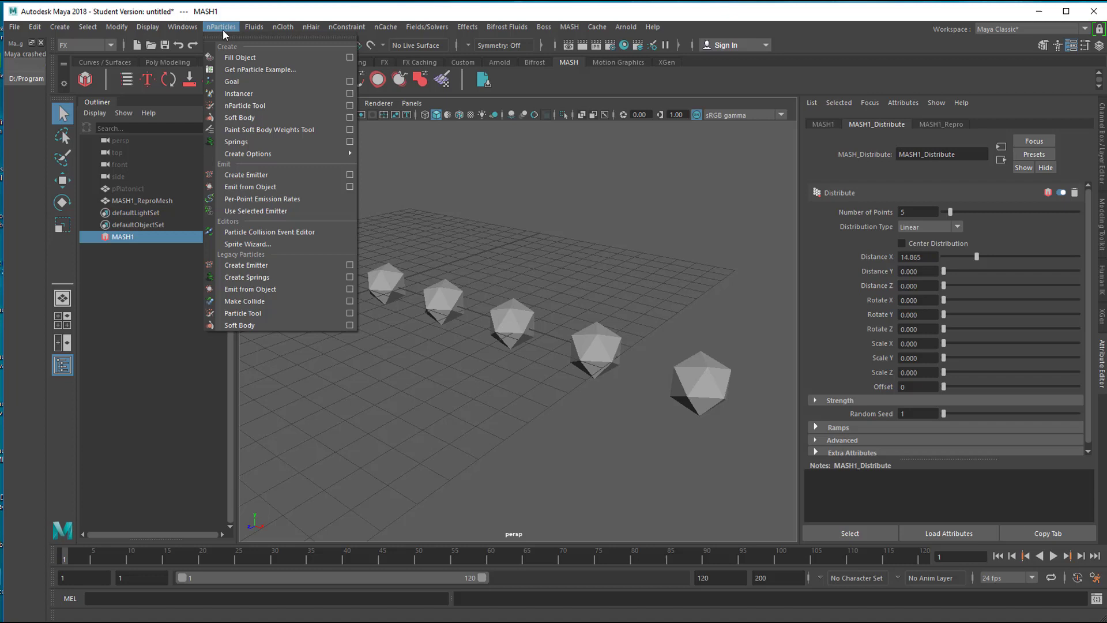
left_click(259, 176)
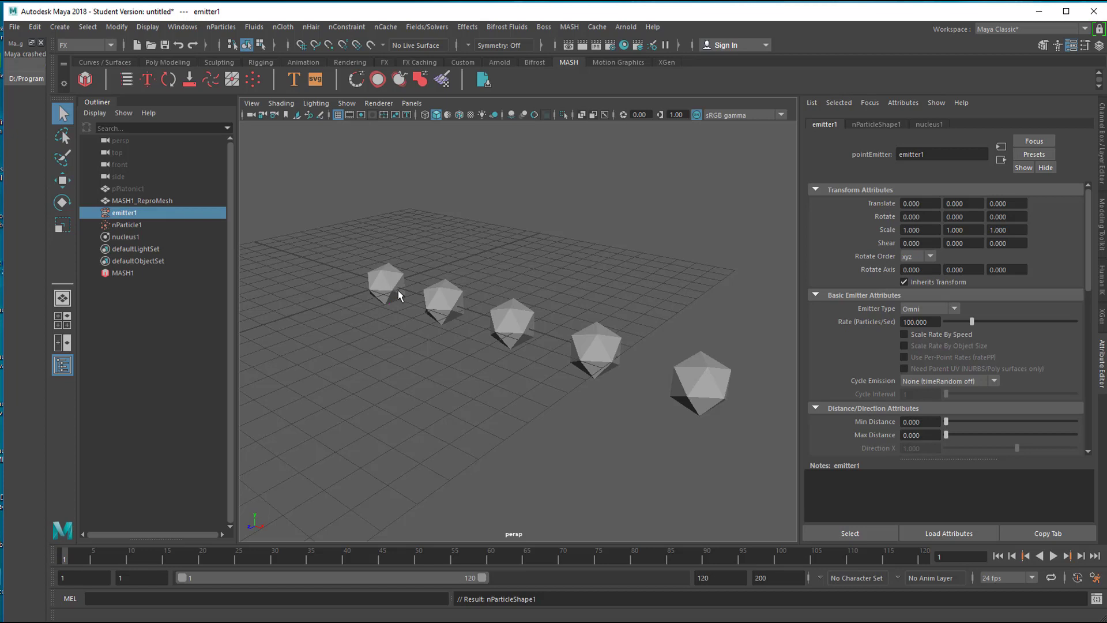
key("w")
left_click_drag(343, 305, 288, 325)
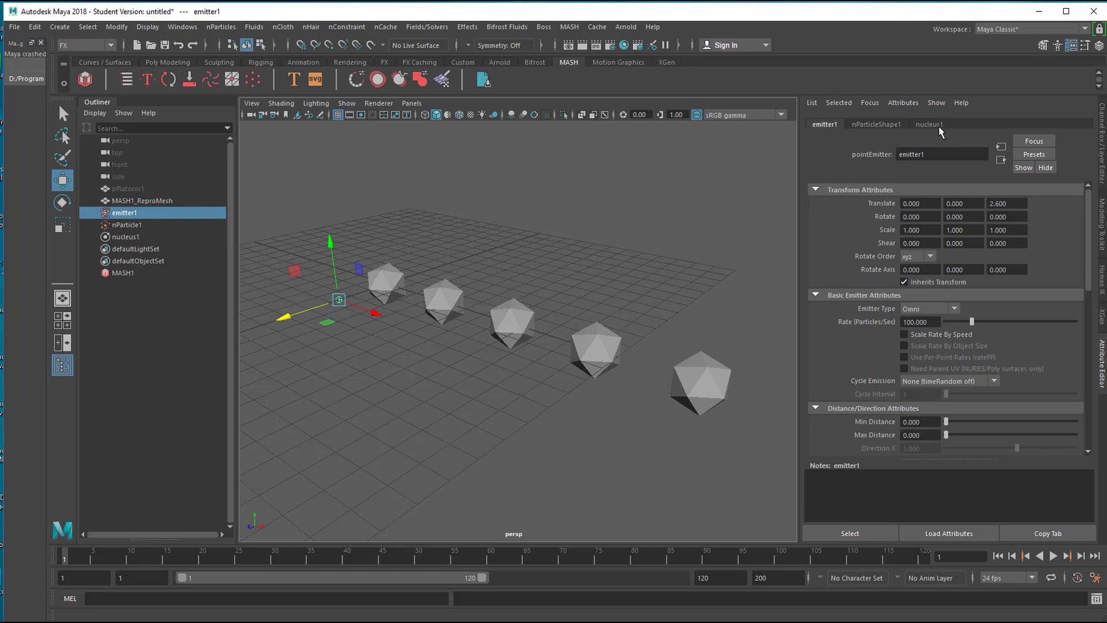
Check the nucleus1 solver and play the particle simulation up to frame 104.
left_click(930, 125)
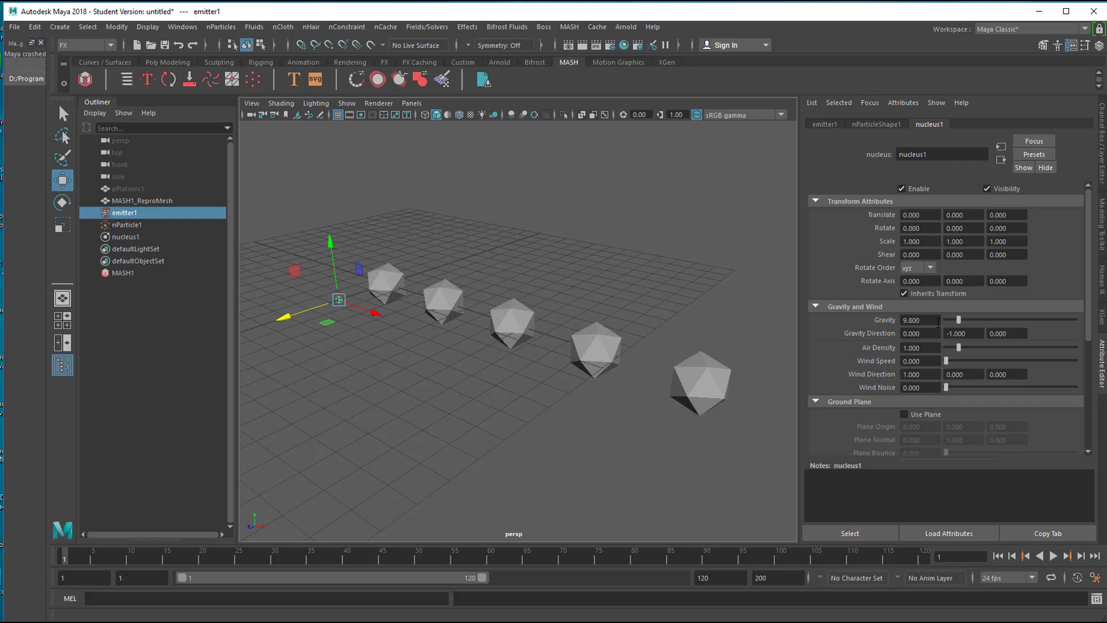
left_click(1053, 556)
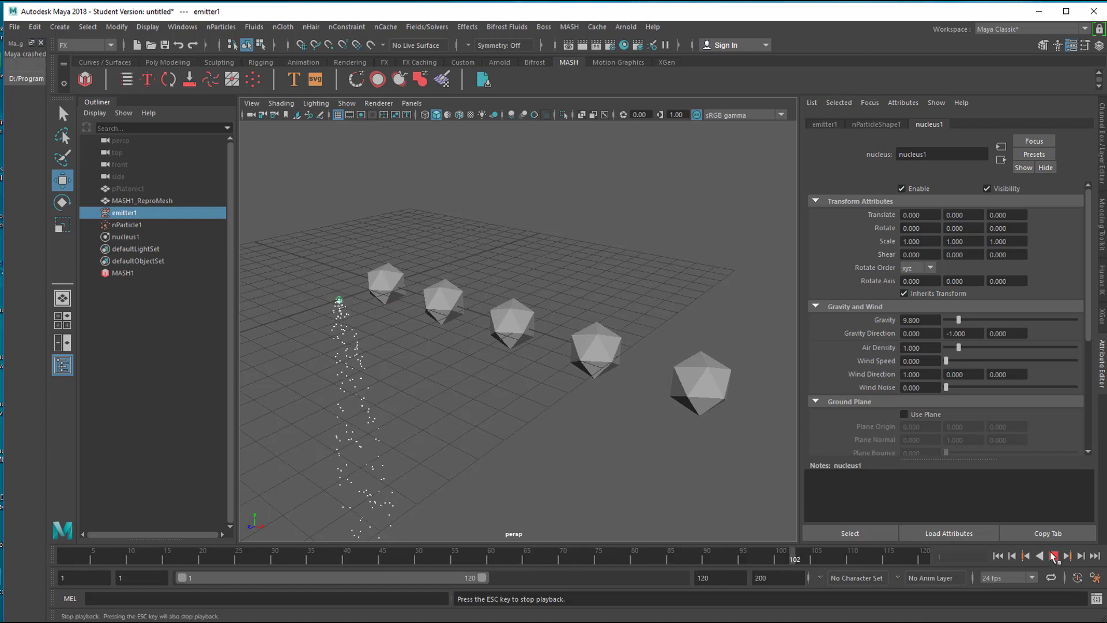
left_click(1053, 556)
left_click_drag(554, 375, 553, 375, "alt")
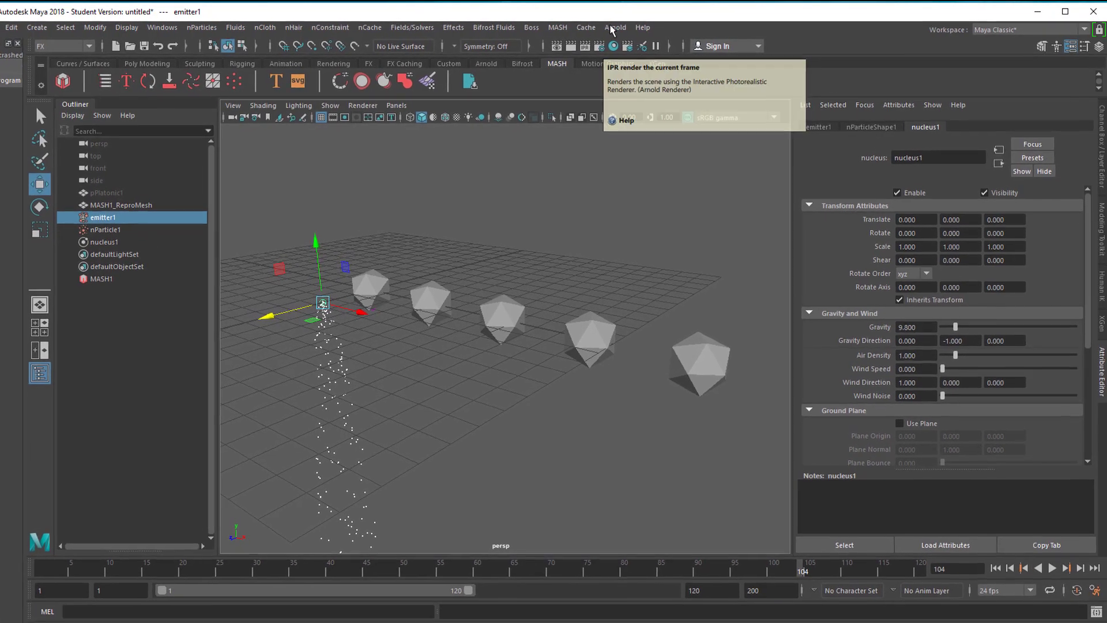
Select nParticle1 and MASH1, then apply Connect nParticles to MASH.
left_click(558, 27)
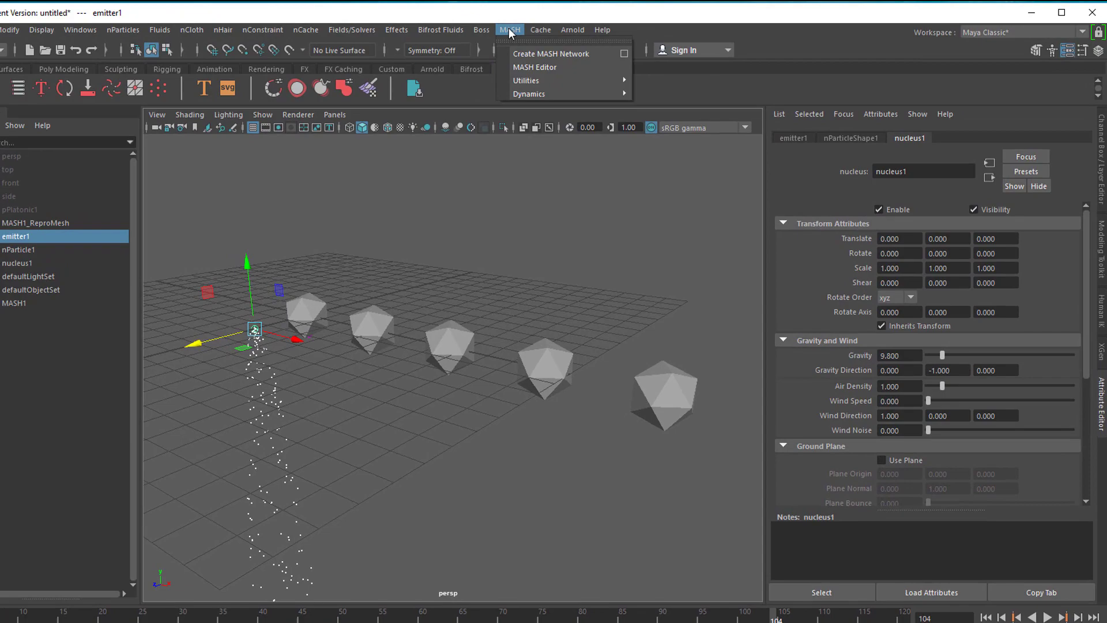
mouse_move(502, 84)
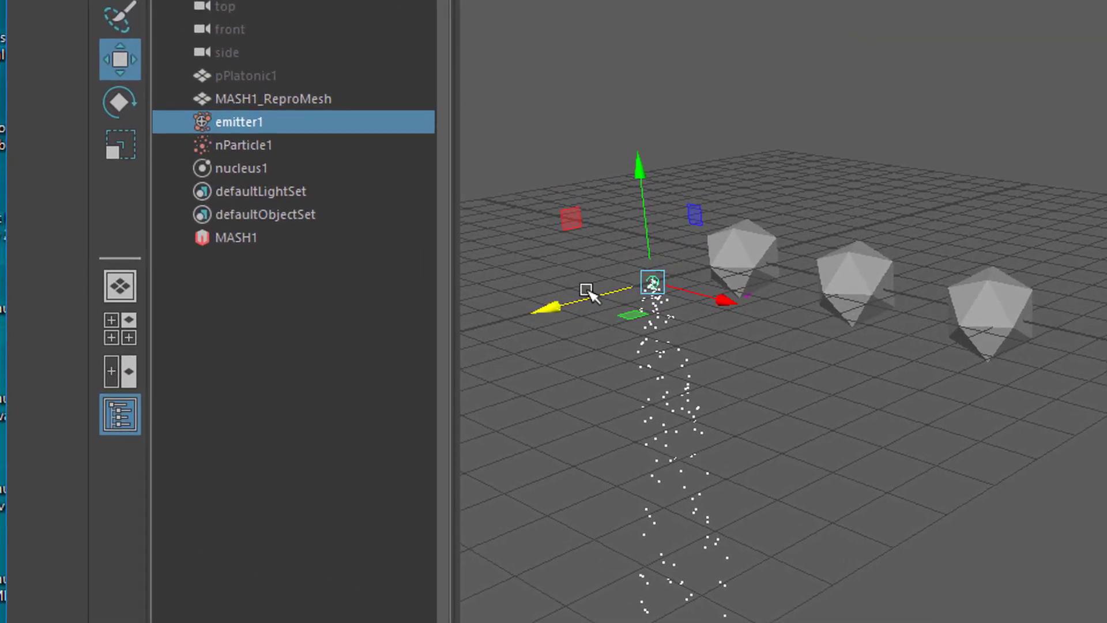
left_click(250, 144)
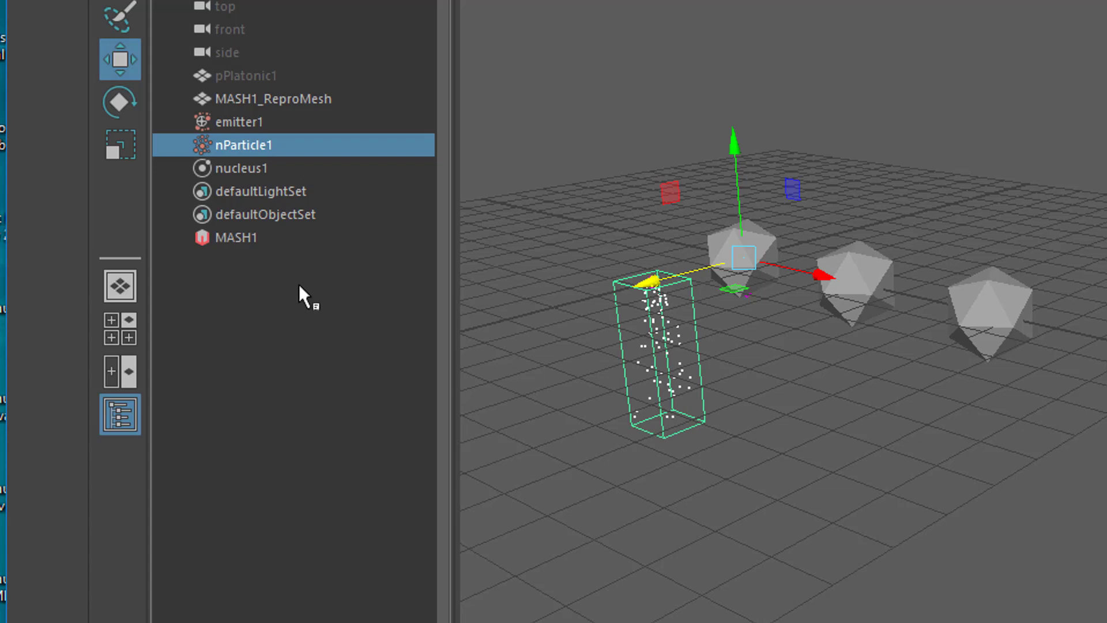
left_click(236, 238, "ctrl")
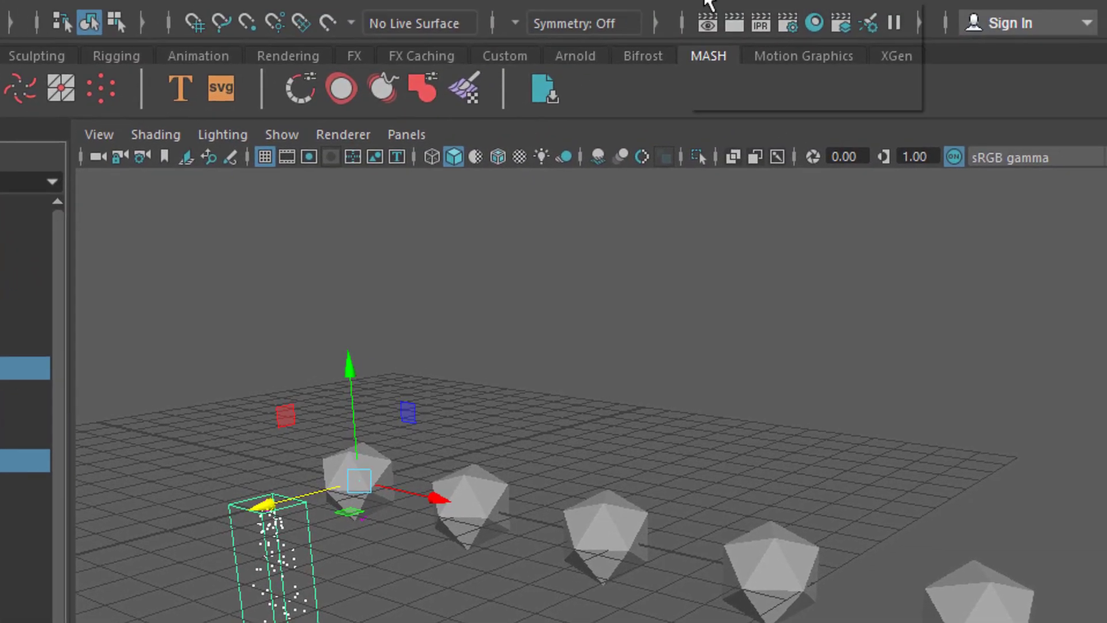
left_click(673, 9)
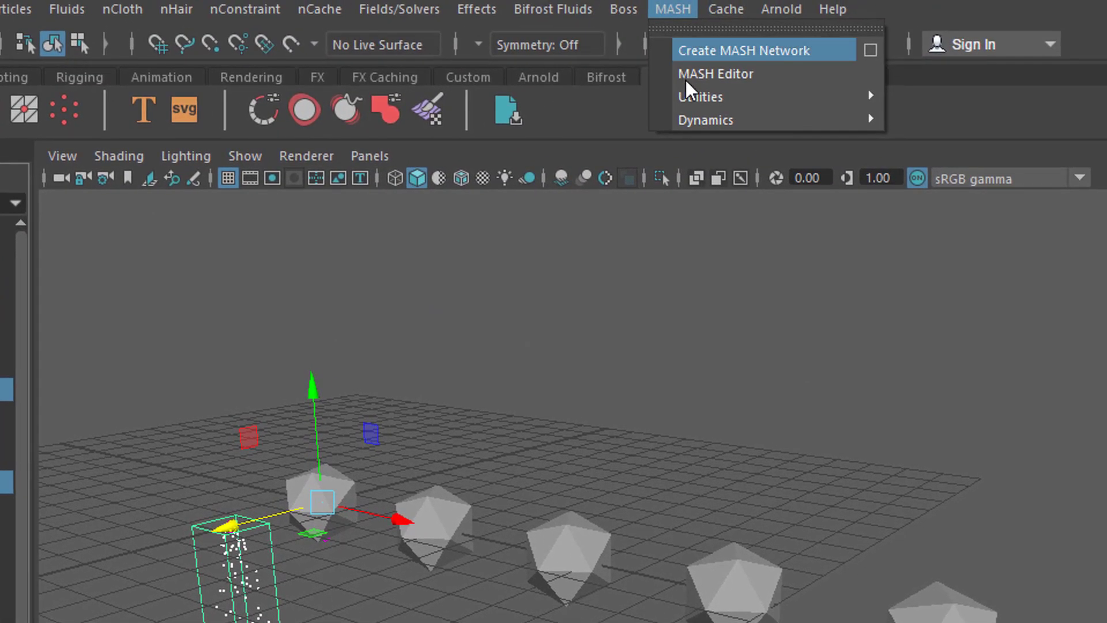
mouse_move(690, 95)
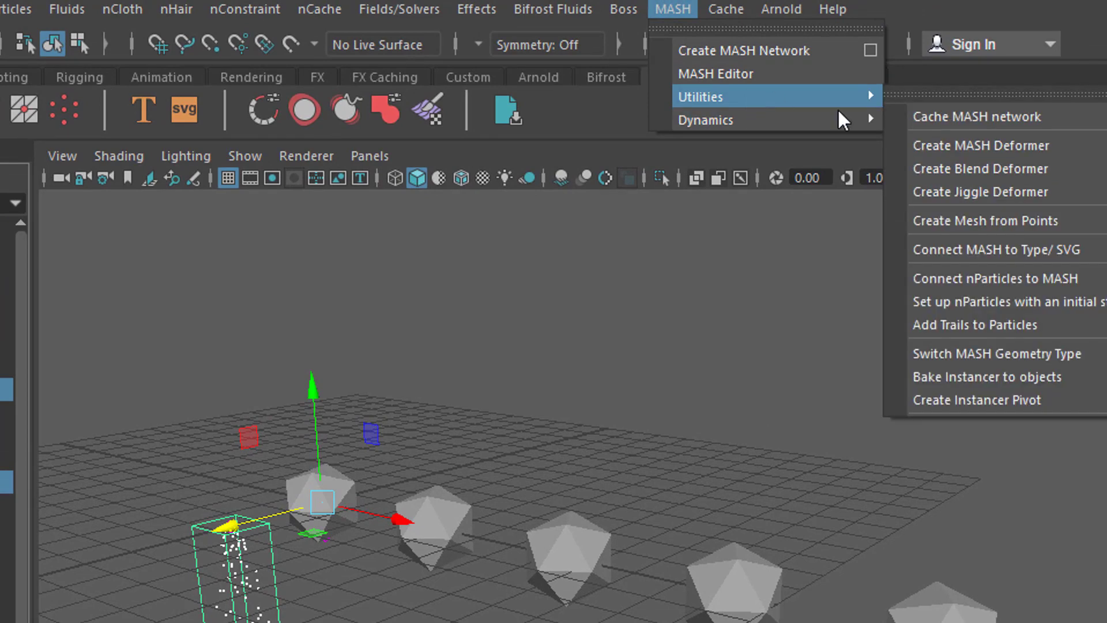
left_click(1035, 280)
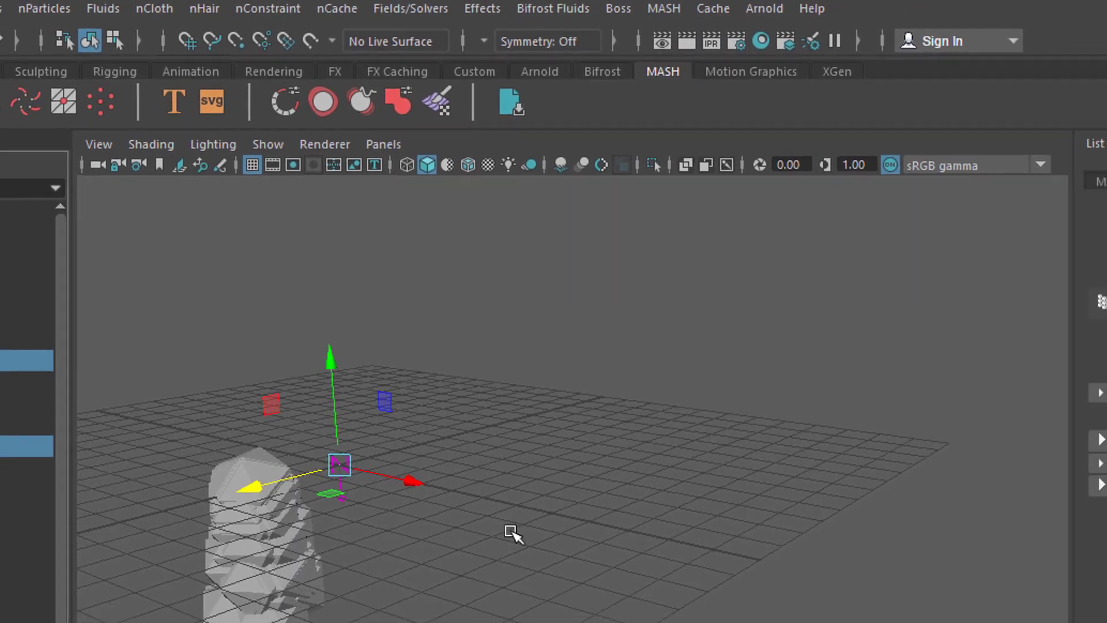
Replay the simulation from the start and orbit around the growing MASH rock column.
left_click_drag(528, 421, 651, 342, "alt")
left_click_drag(729, 455, 712, 476, "alt")
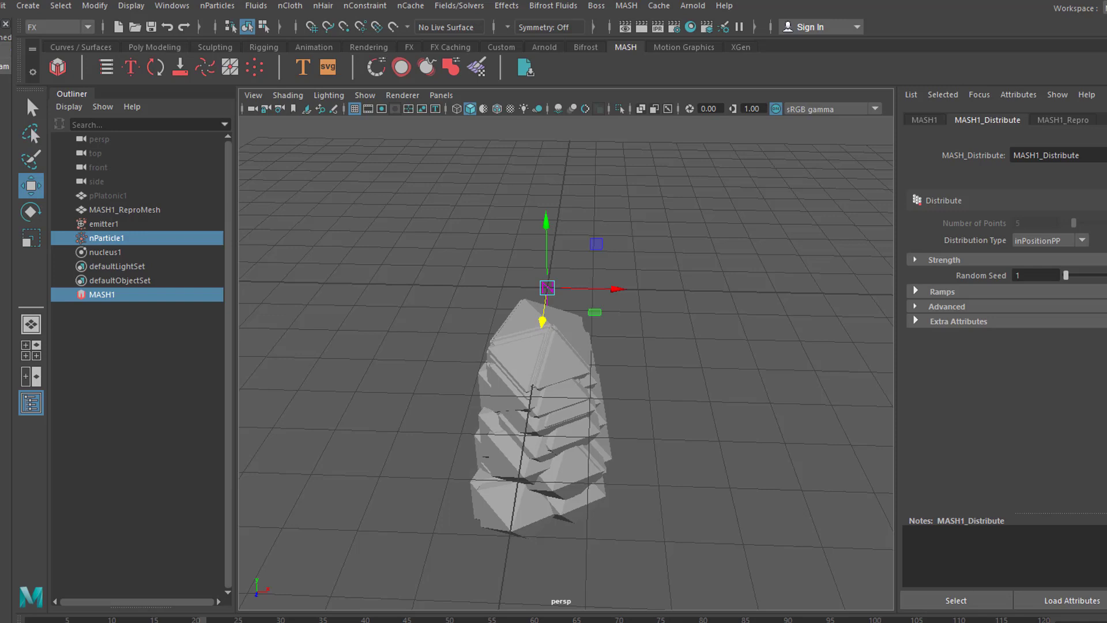
key("alt+shift+v")
key("alt+v")
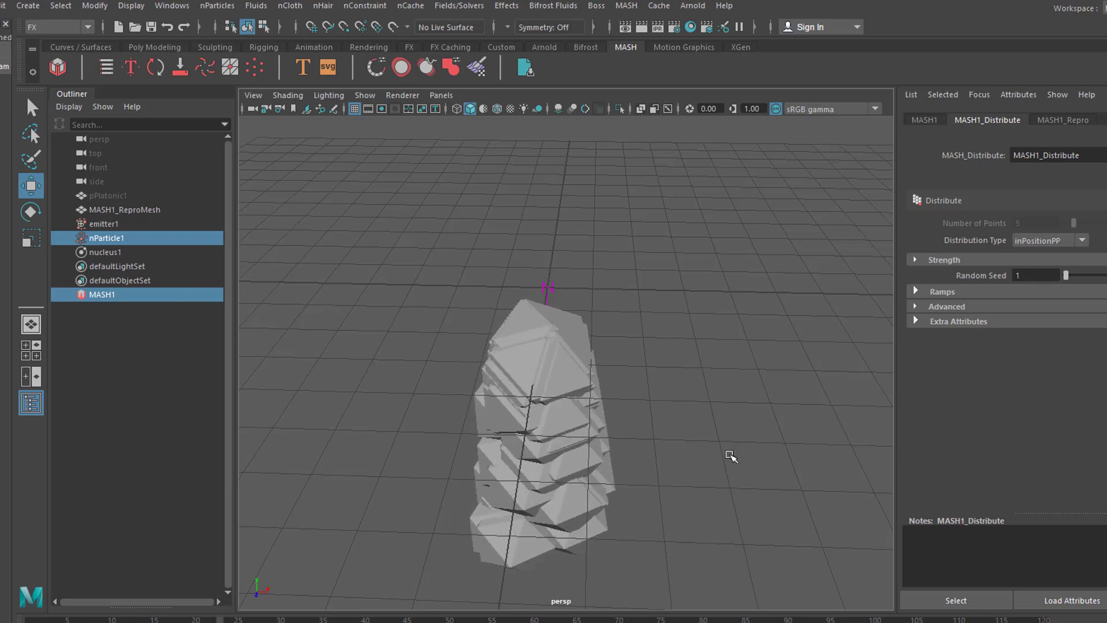
left_click_drag(663, 454, 425, 448, "alt")
scroll(633, 464, "down", 5)
mouse_move(632, 464)
left_mouse_down("alt")
mouse_move(633, 440)
mouse_move(636, 463)
left_mouse_up("alt")
right_click_drag(689, 444, 504, 435, "alt")
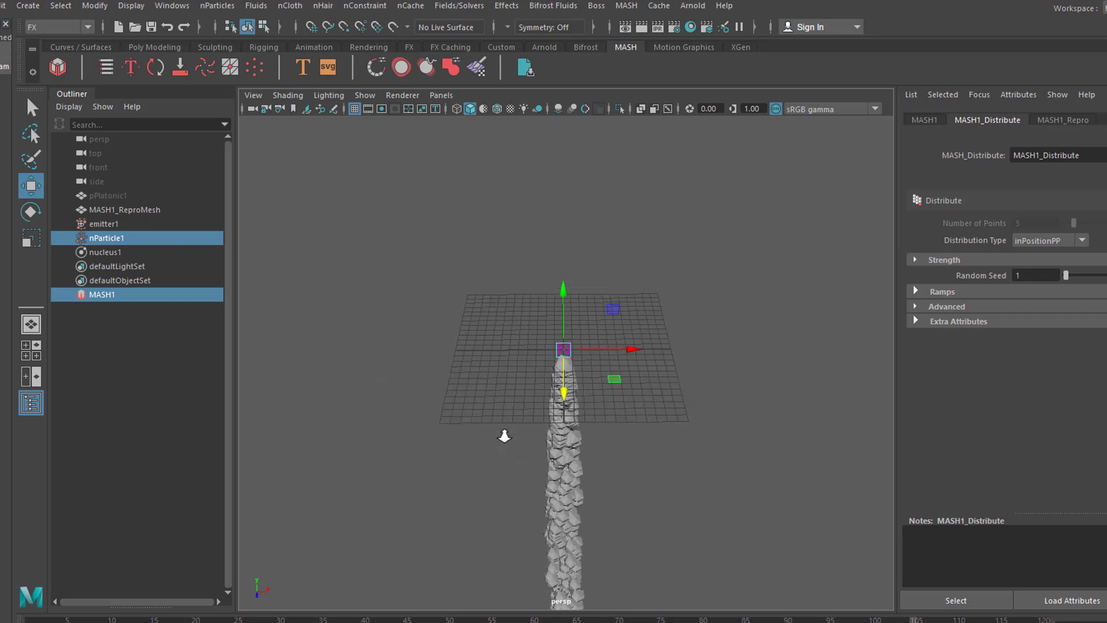
left_click_drag(669, 452, 657, 390, "alt")
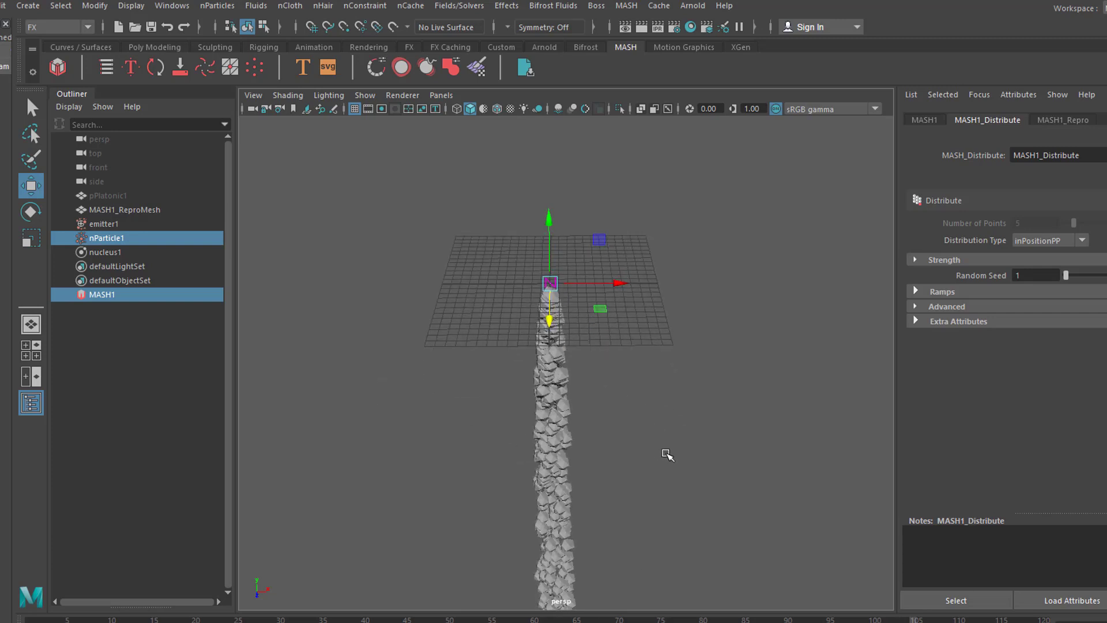
Select MASH1 and show its Waiter settings with 412 points and addable nodes.
left_click_drag(667, 455, 666, 437, "alt")
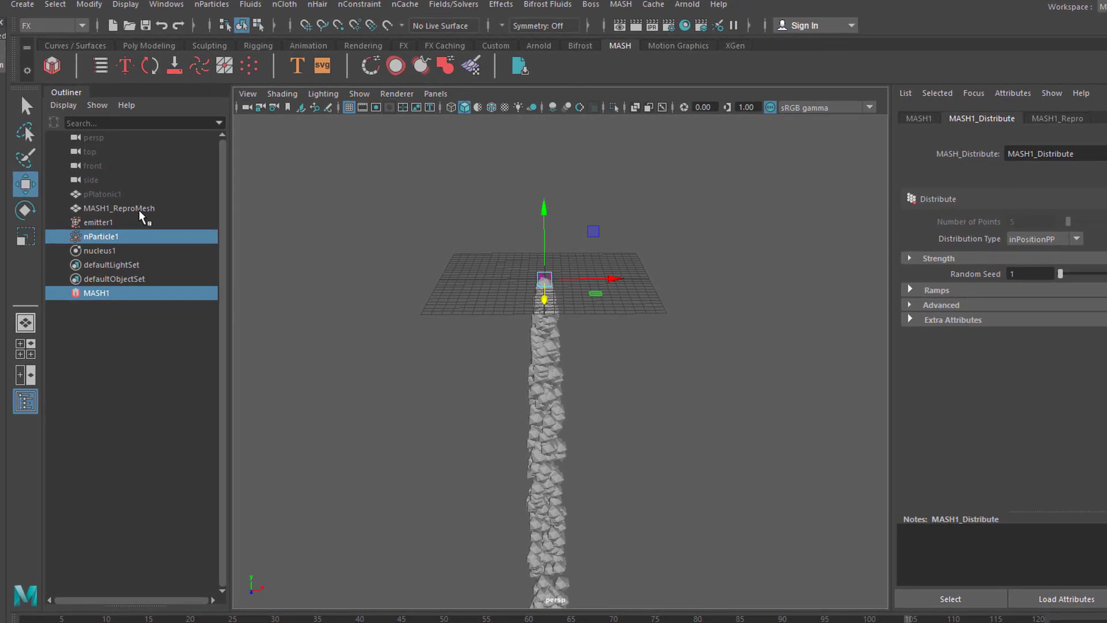
left_click(95, 293)
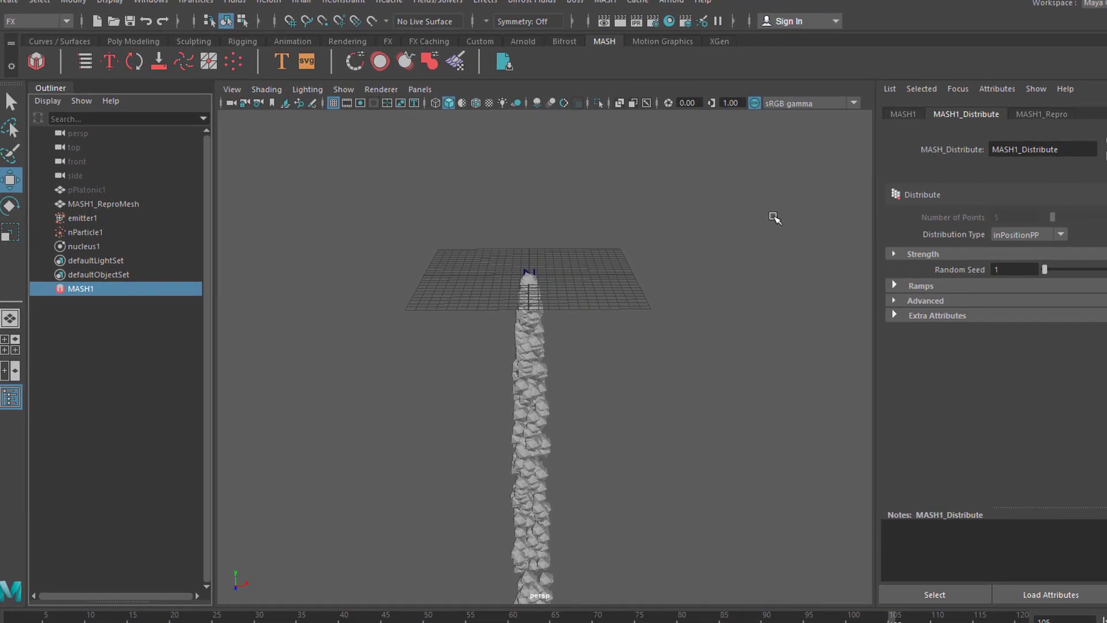
left_click(903, 113)
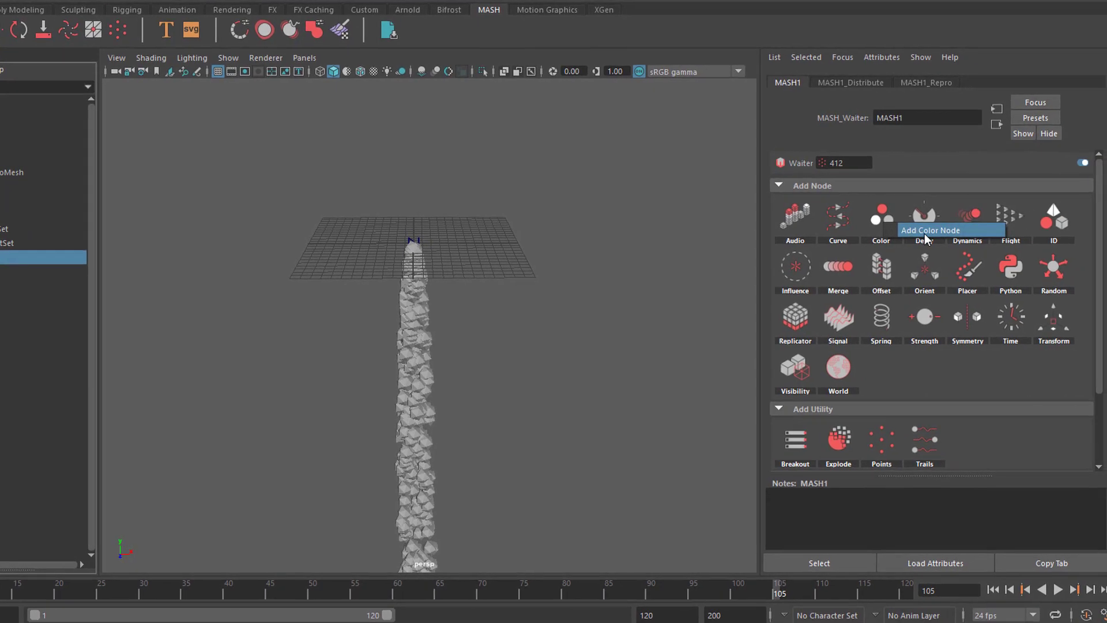
Add a MASH Color node driven by a Crater texture.
left_click(925, 234)
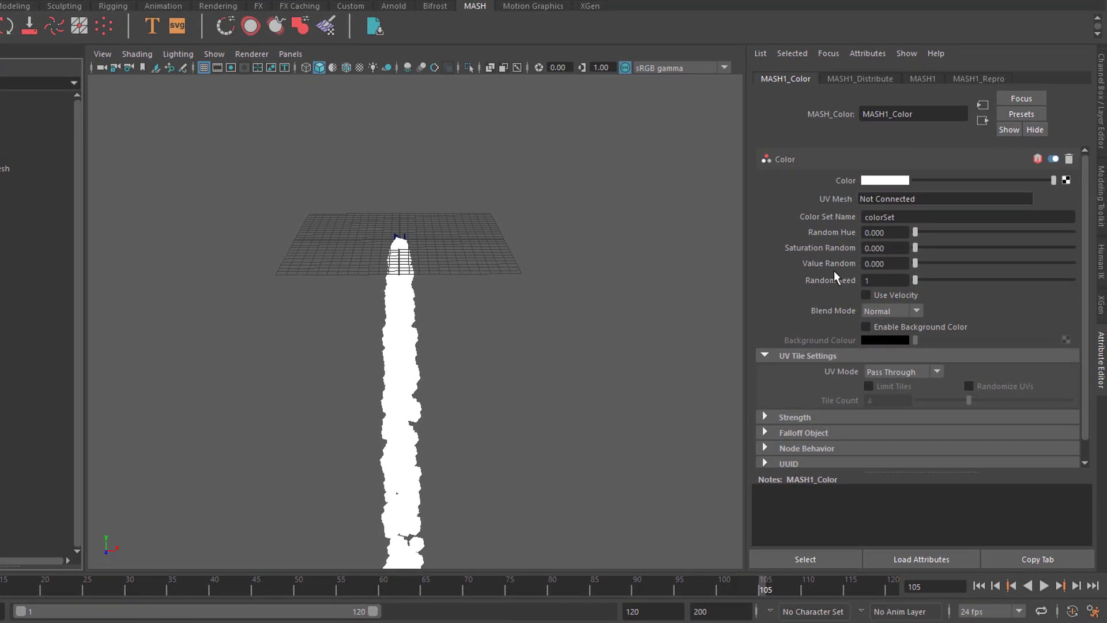
left_click(1066, 181)
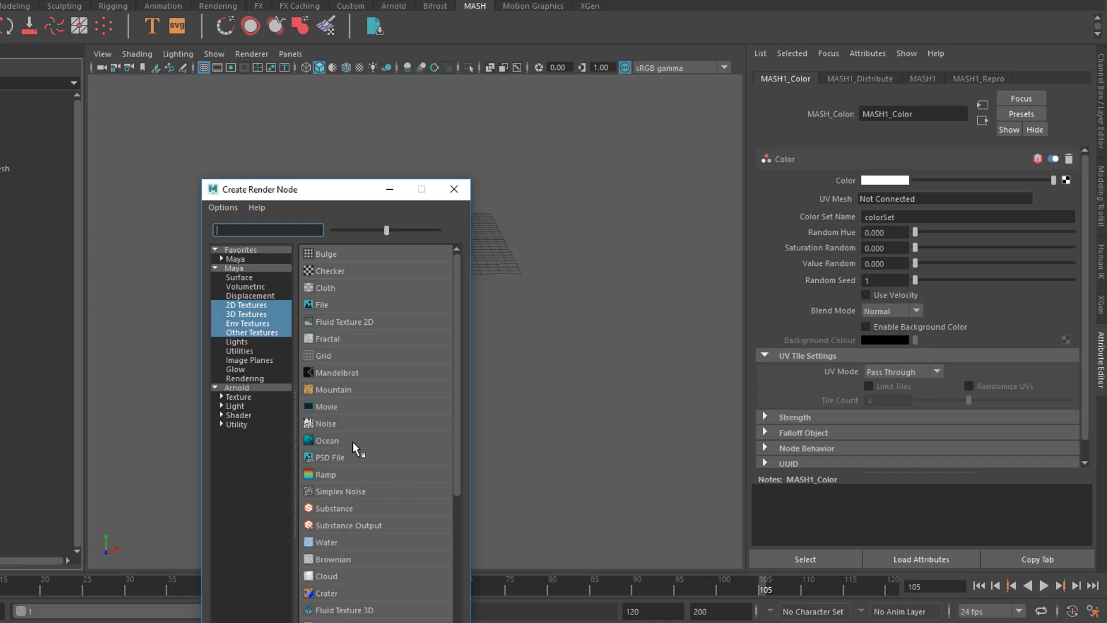
left_click(336, 594)
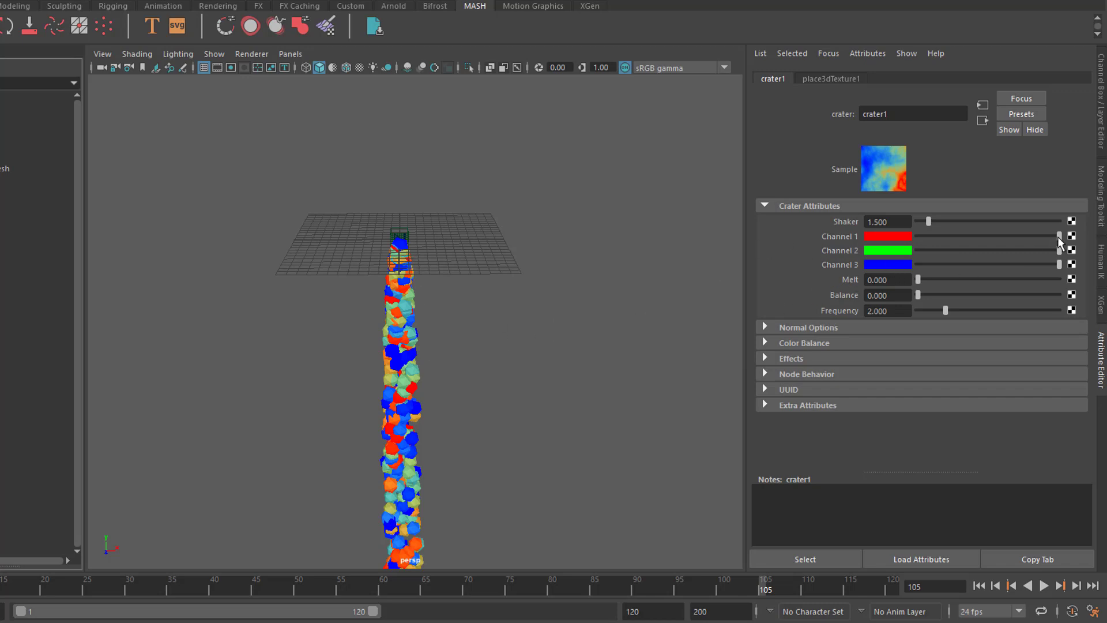
Darken the crater's Channel 1 red, make Channel 2 yellow and Channel 3 cyan.
left_click_drag(1055, 241, 989, 249)
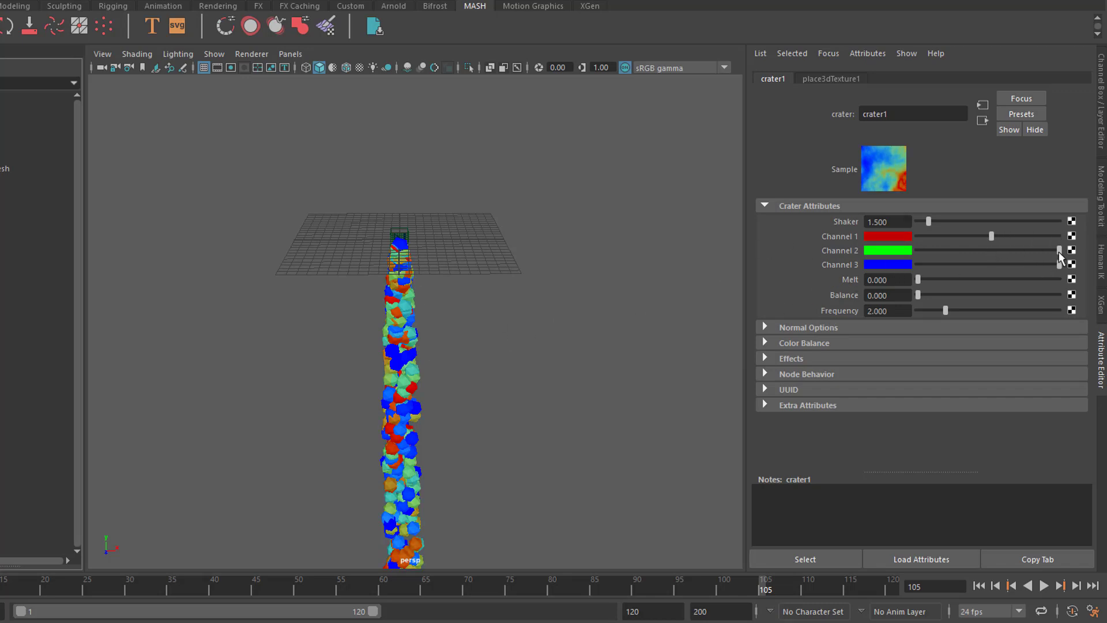
left_click_drag(1059, 252, 1025, 254)
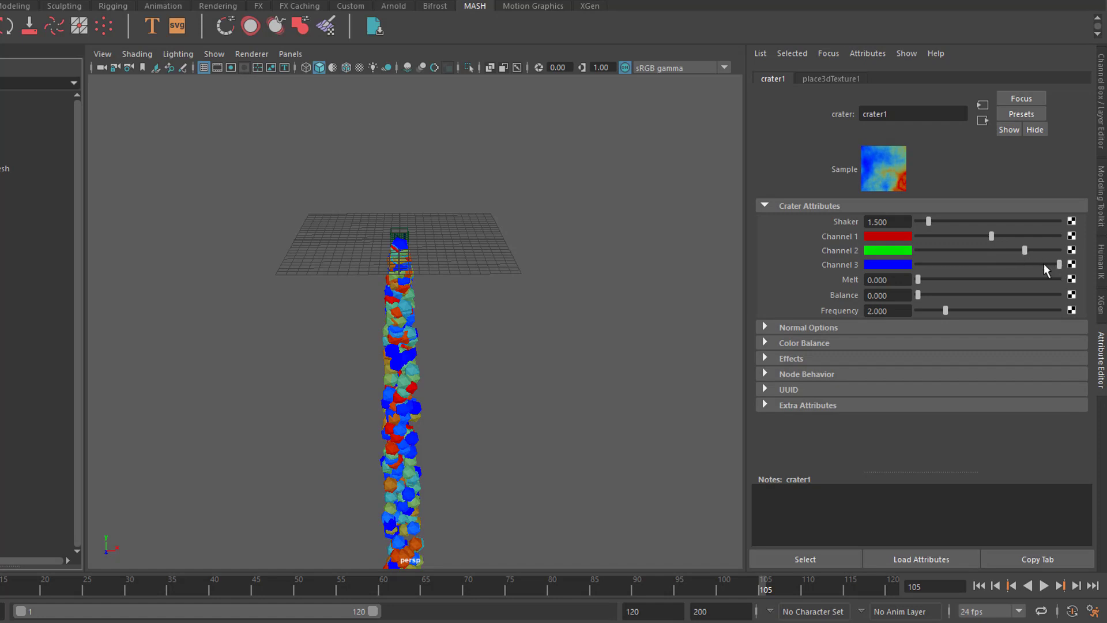
left_click(876, 250)
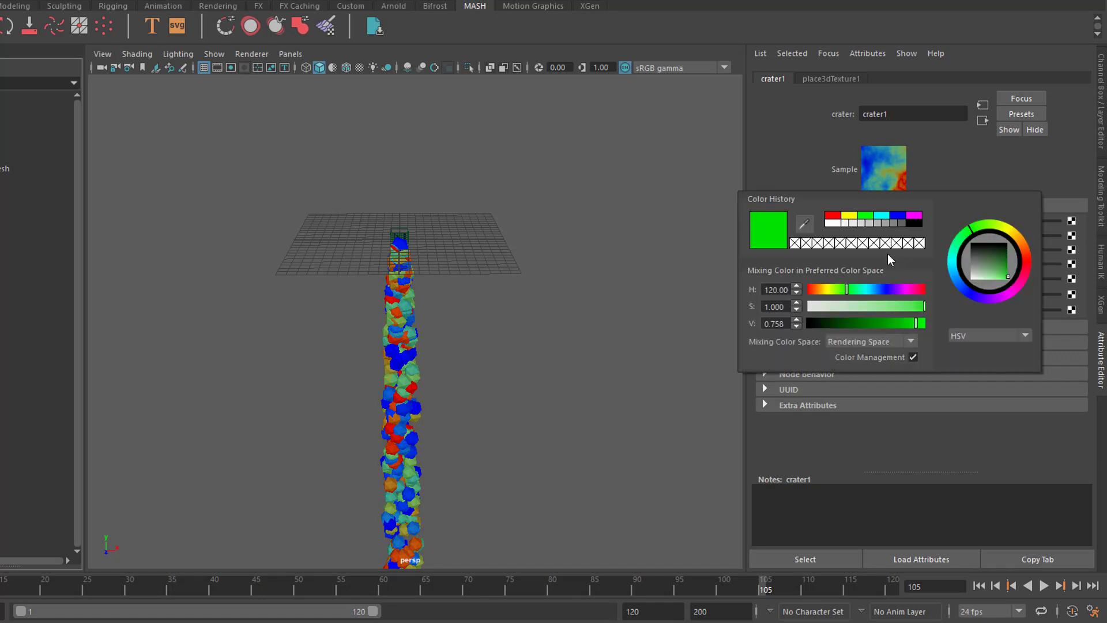
left_click(1005, 233)
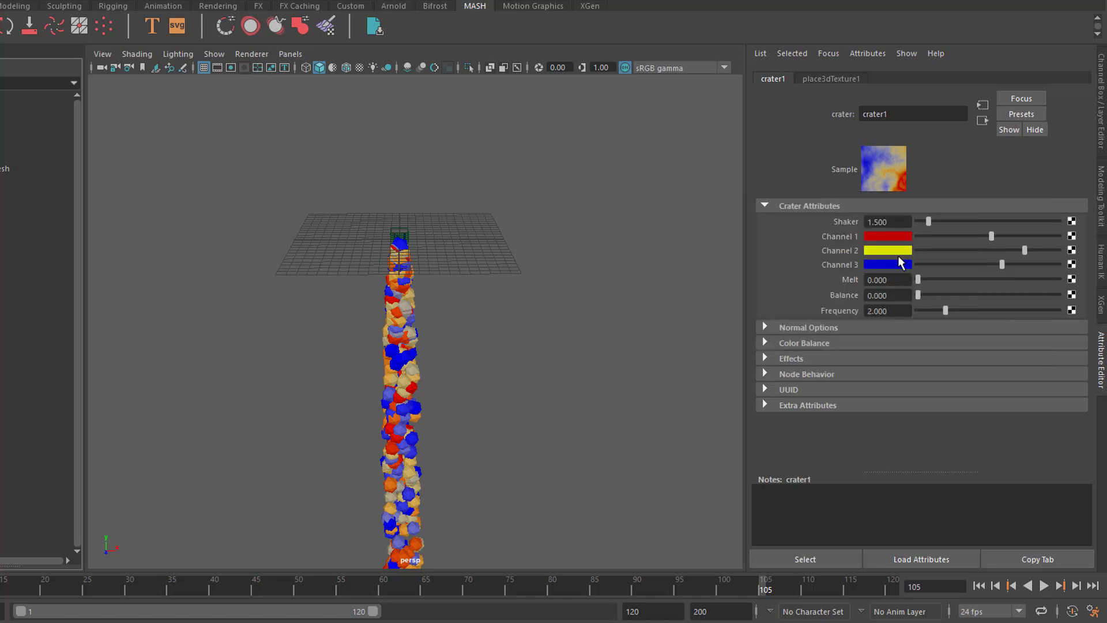
left_click(904, 266)
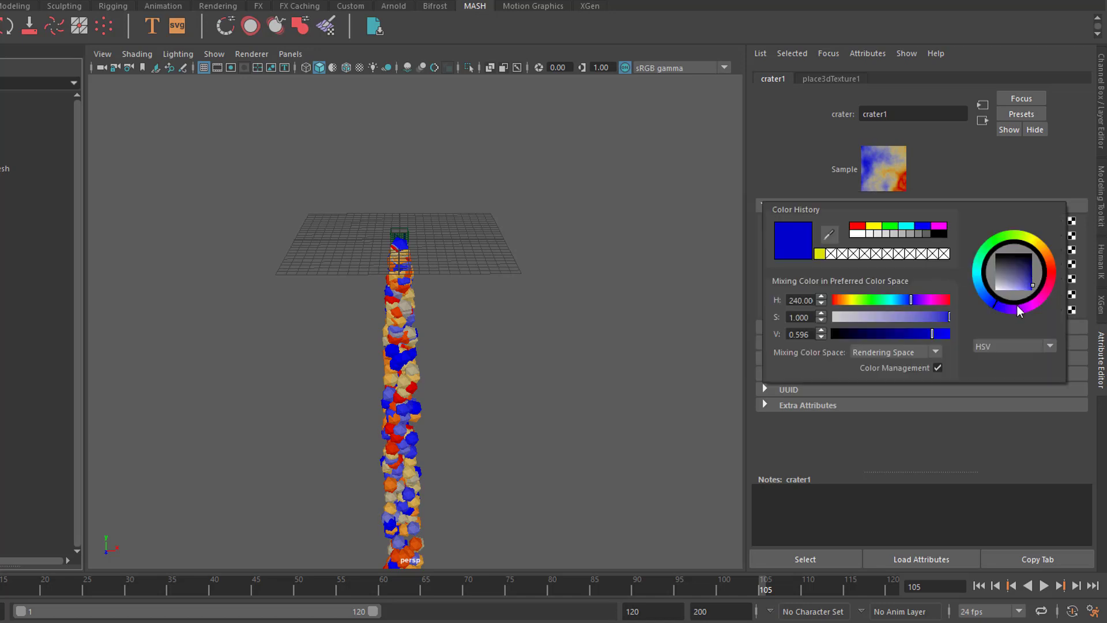
left_click_drag(1002, 307, 976, 271)
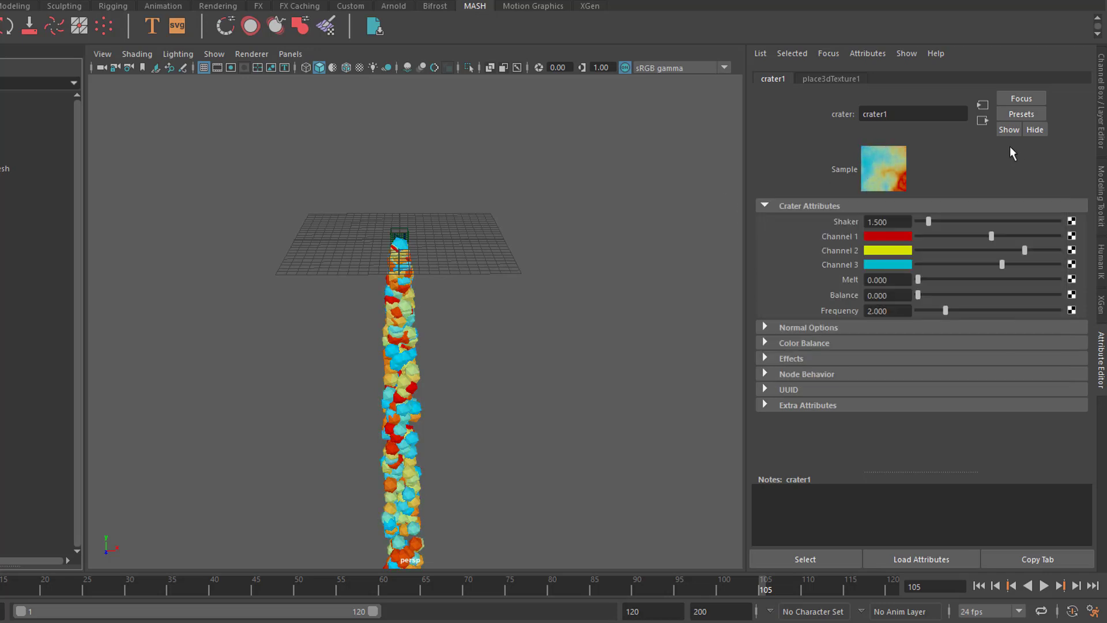
scroll(577, 327, "up", 2)
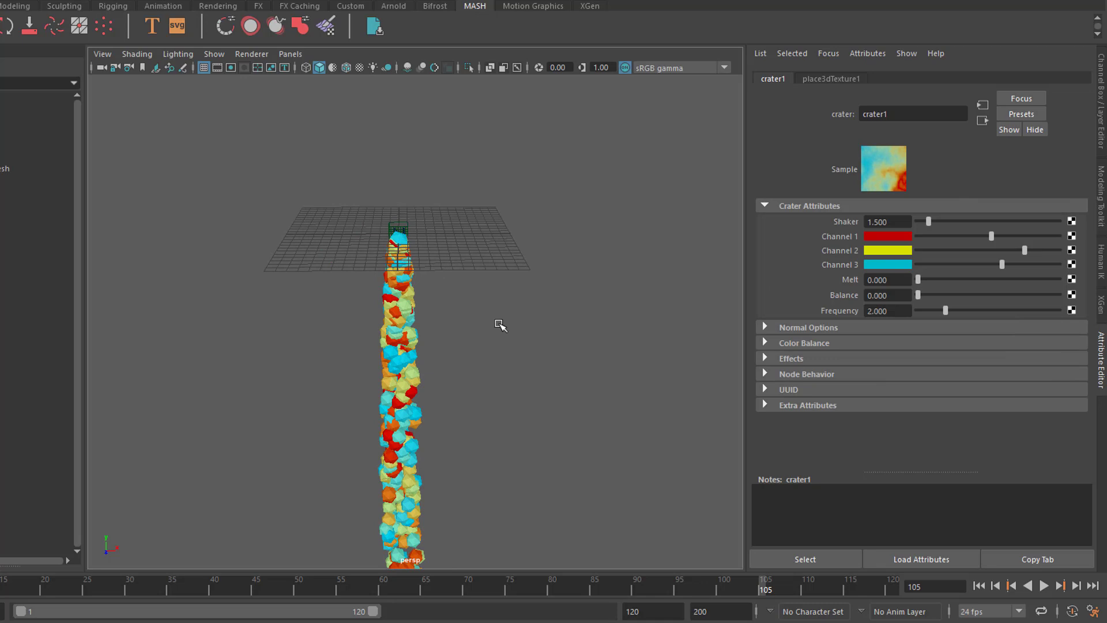
scroll(623, 349, "up", 3)
Select pPlatonic1, undo a stray move, and scale it down uniformly.
left_click_drag(529, 271, 616, 406, "alt")
left_click(978, 586)
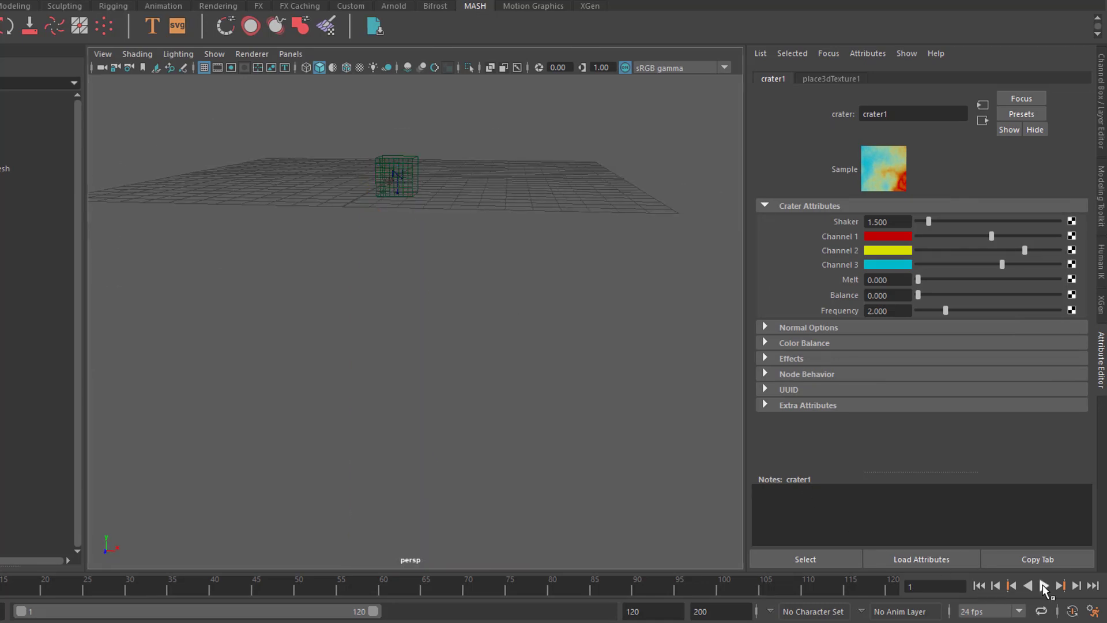
left_click(1044, 586)
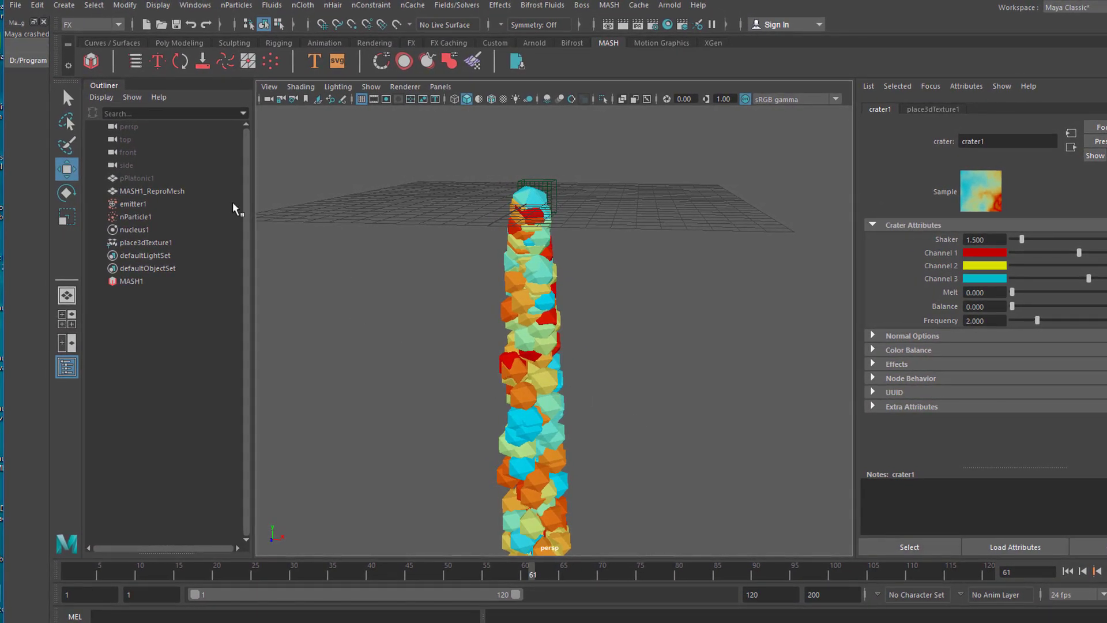
left_click(146, 183)
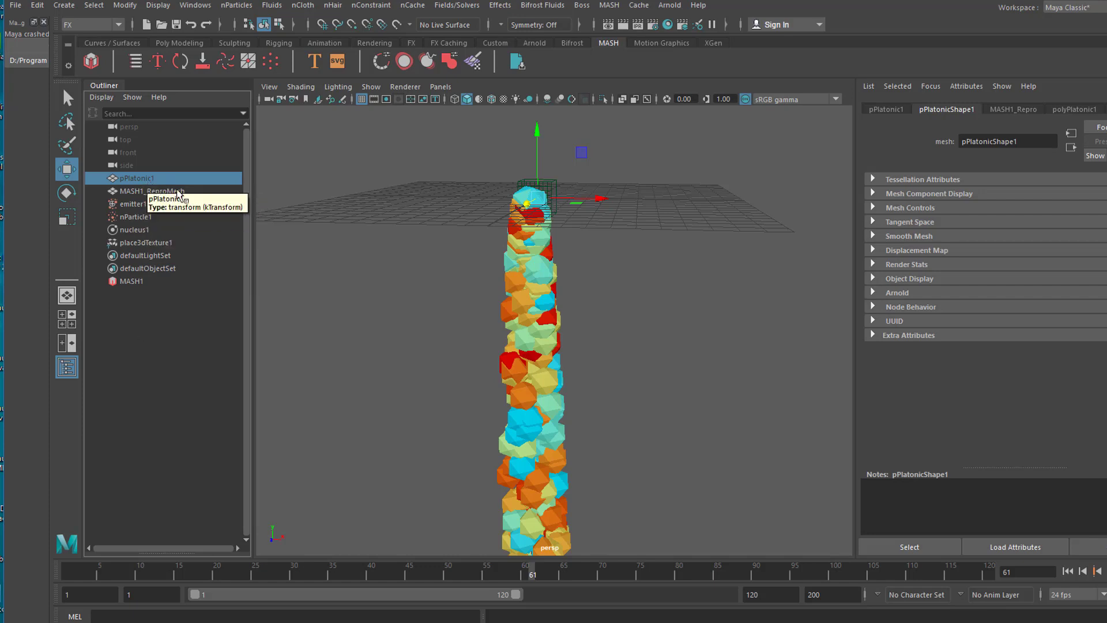
left_click_drag(601, 206, 687, 223)
key("ctrl+z")
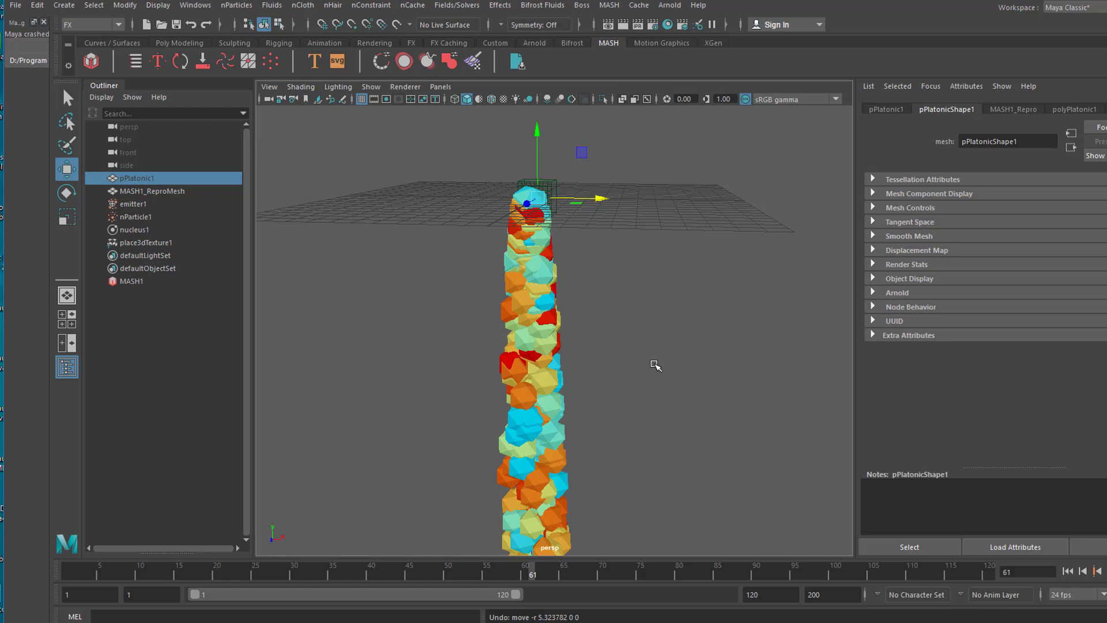
key("r")
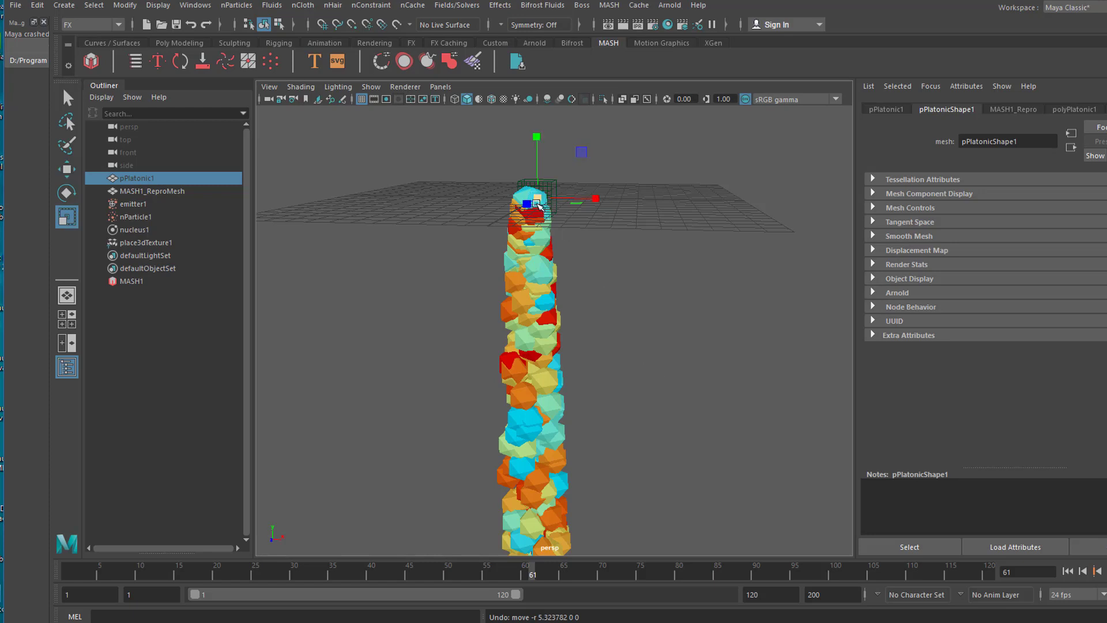
left_click_drag(539, 200, 507, 226)
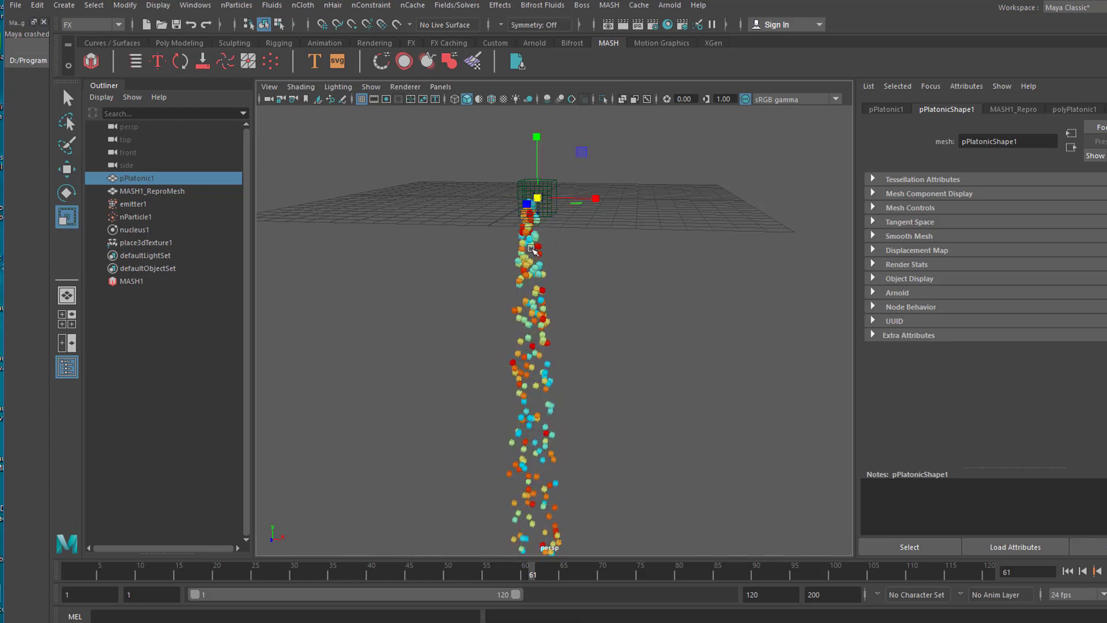
Replay from frame 1 to frame 60 to see the small coloured pebbles along the stream.
left_click(1067, 571)
key("alt+v")
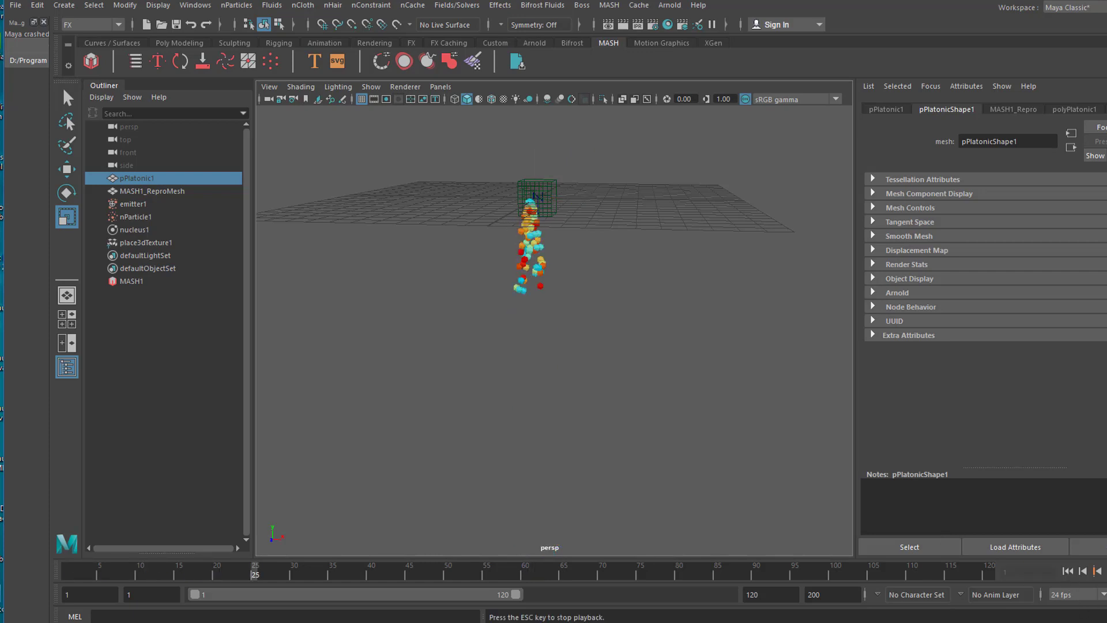
key("Escape")
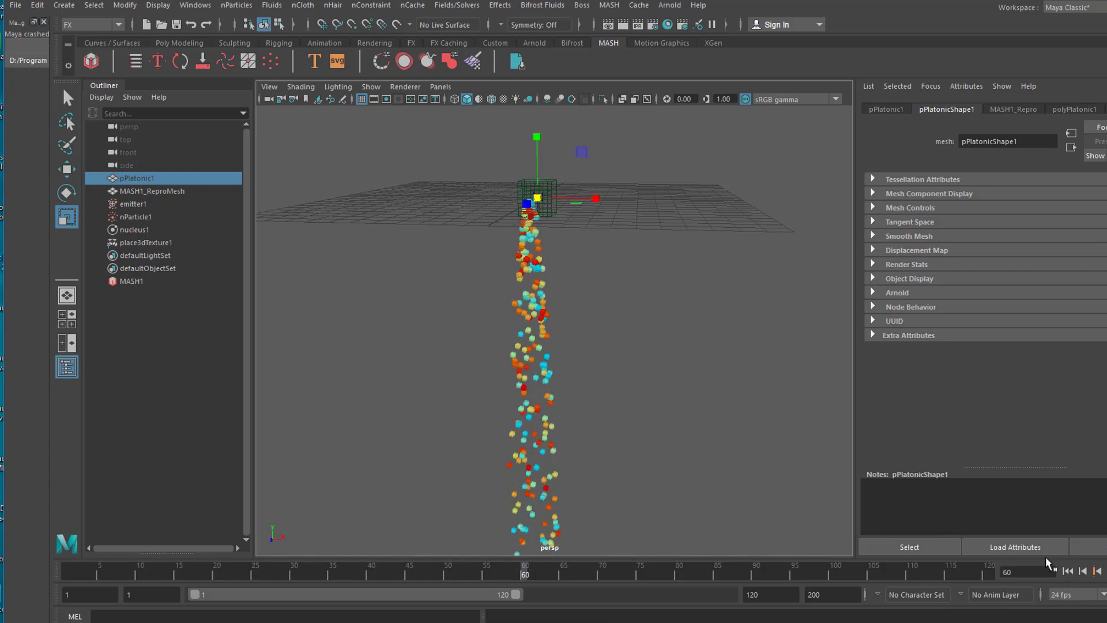
mouse_move(611, 404)
middle_mouse_down("alt")
mouse_move(593, 388)
mouse_move(608, 324)
mouse_move(622, 387)
middle_mouse_up("alt")
left_click_drag(622, 387, 621, 396, "alt")
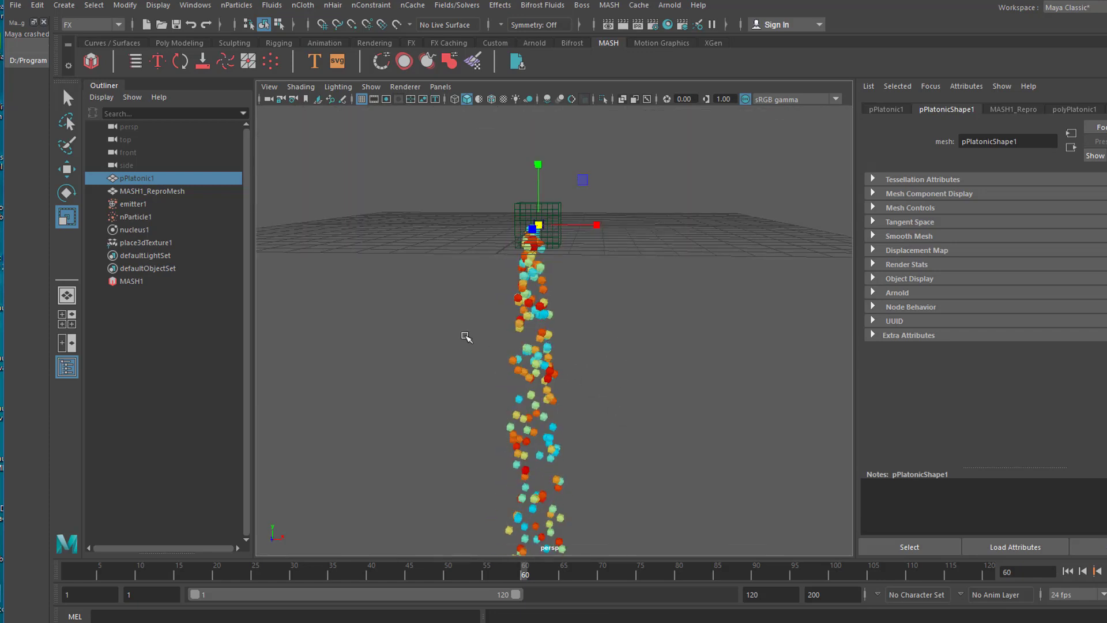
Add turbulenceField1 to nParticle1 (Magnitude 5, Attenuation 1).
left_click(137, 217)
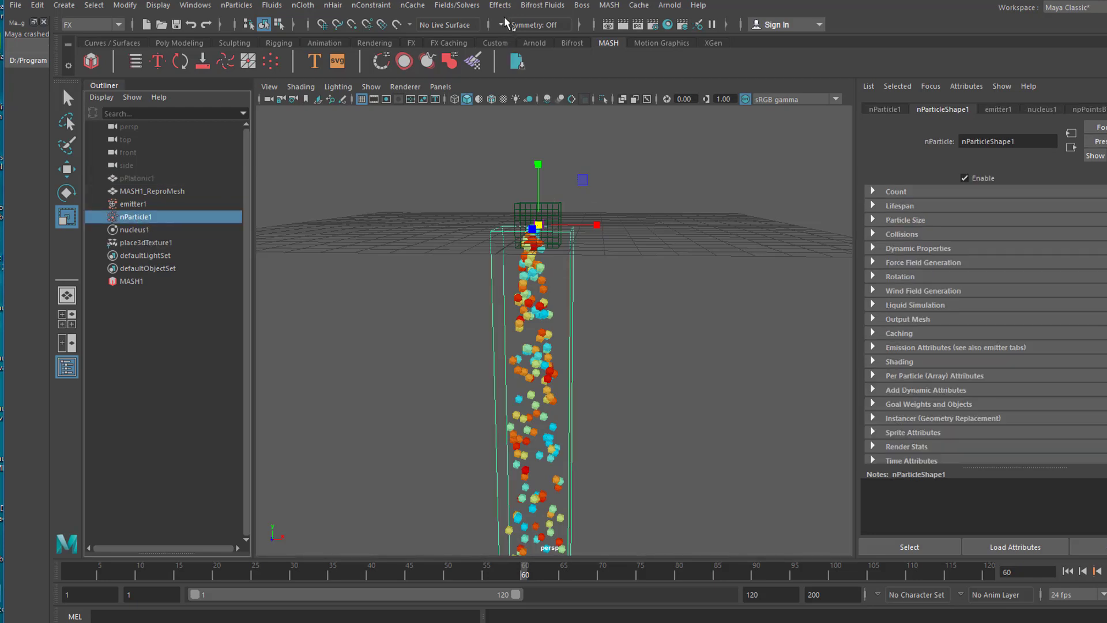
left_click(456, 5)
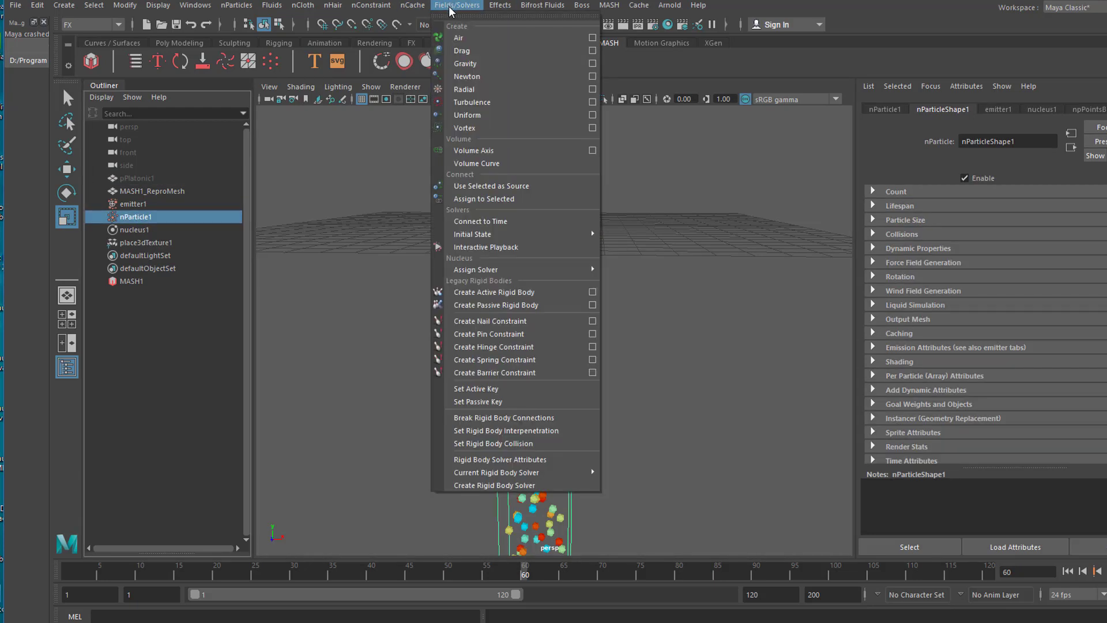
left_click(489, 102)
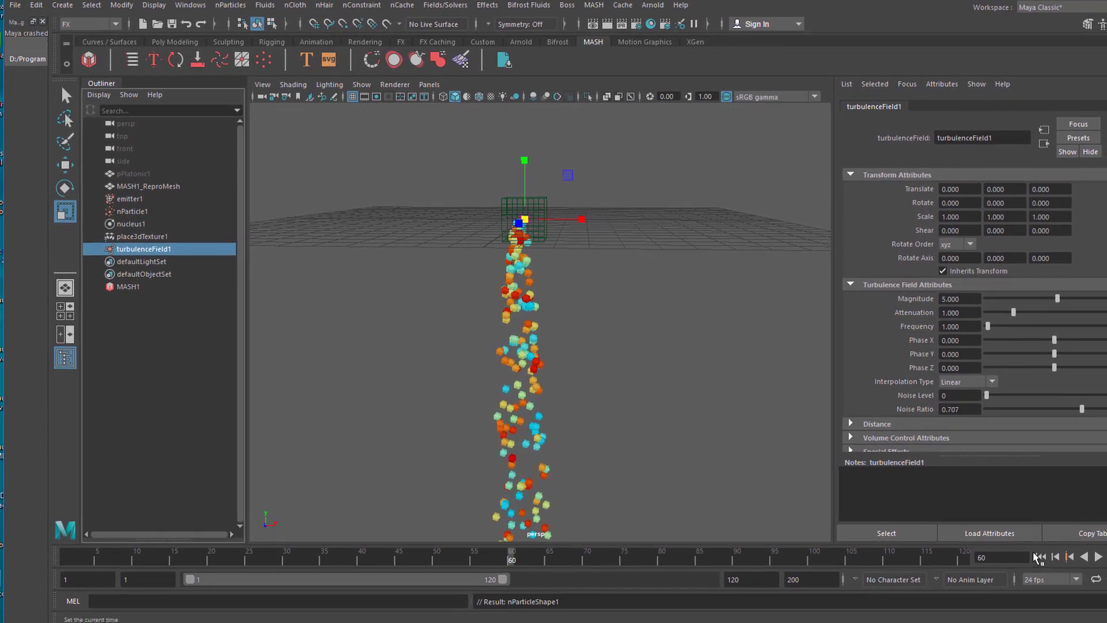
Set turbulenceField1 Magnitude to 100 and Attenuation to 0.140 while the simulation plays.
left_click(1057, 566)
left_click(1079, 547)
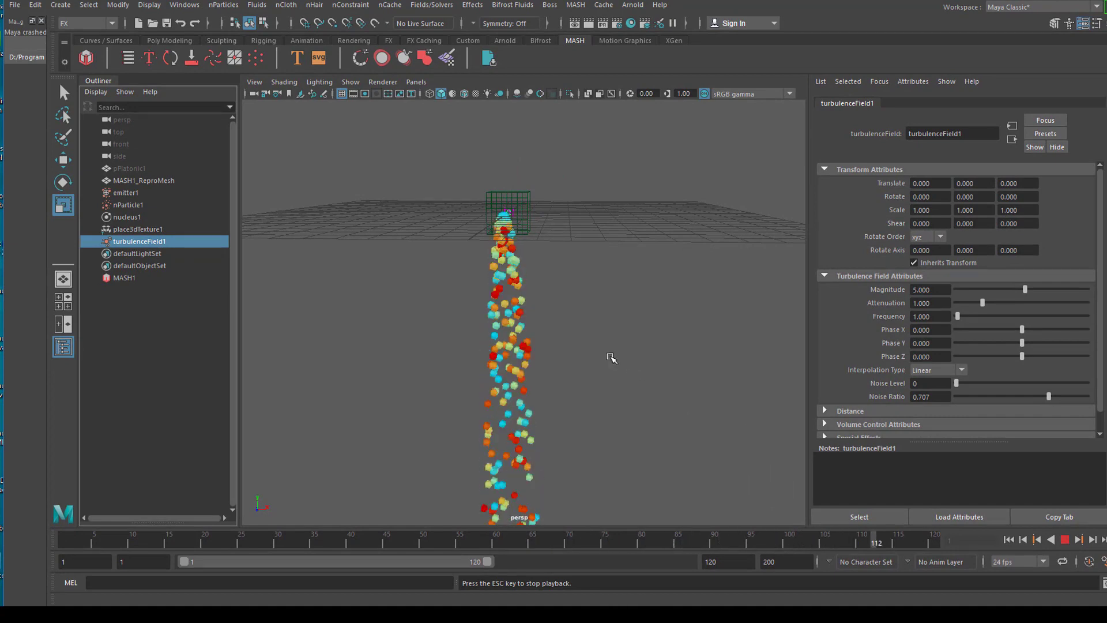
left_click_drag(613, 358, 560, 374, "alt")
right_click_drag(560, 374, 752, 371, "alt")
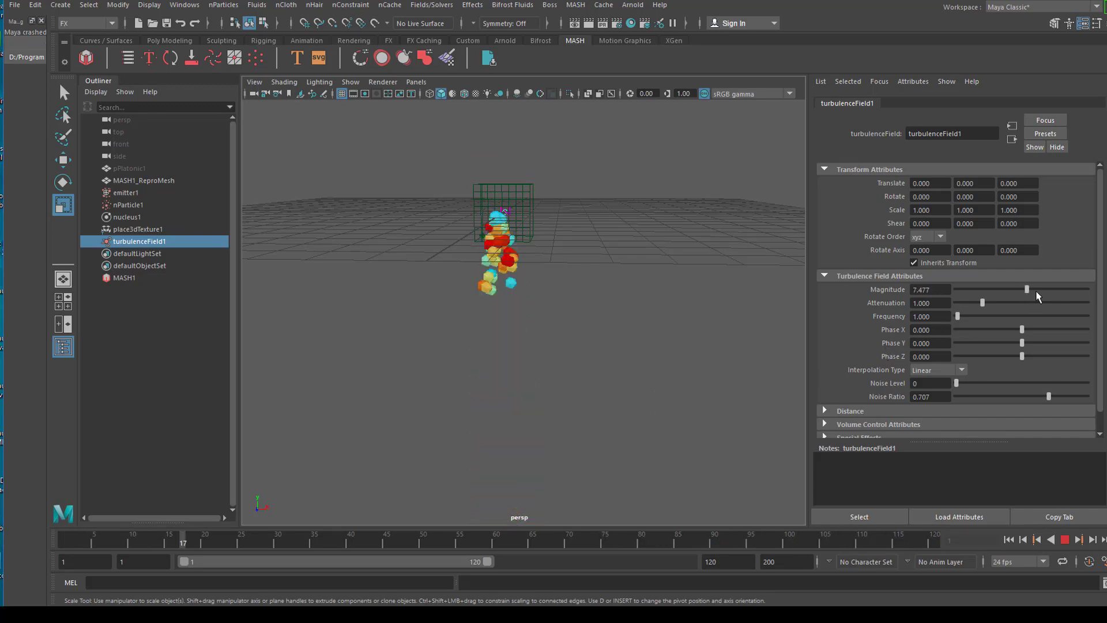
left_click_drag(1026, 291, 1104, 306)
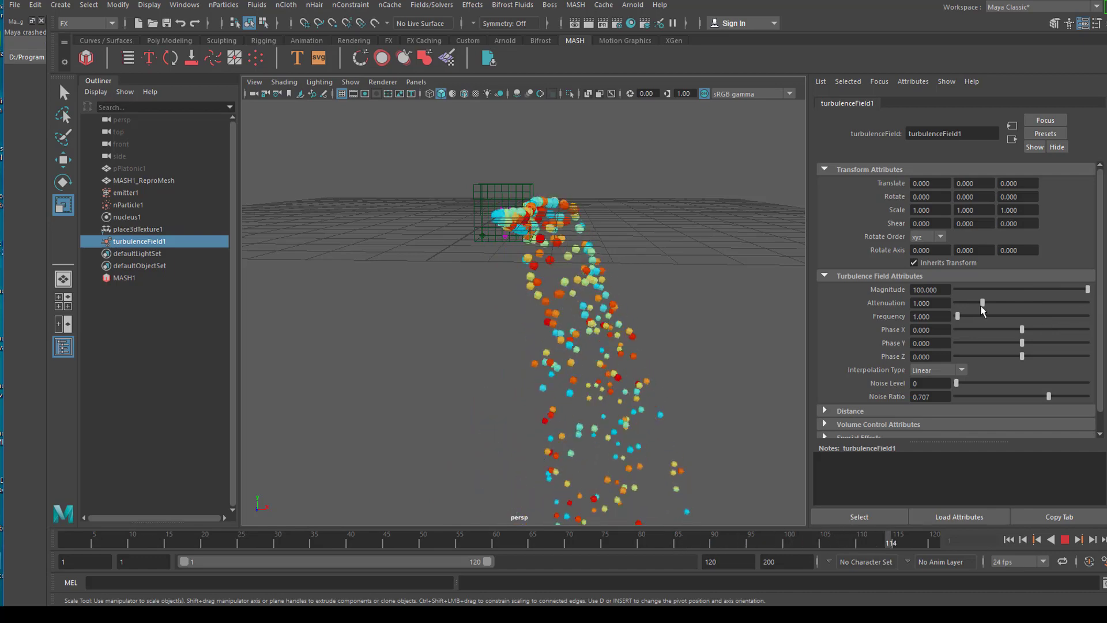
left_click_drag(981, 306, 960, 304)
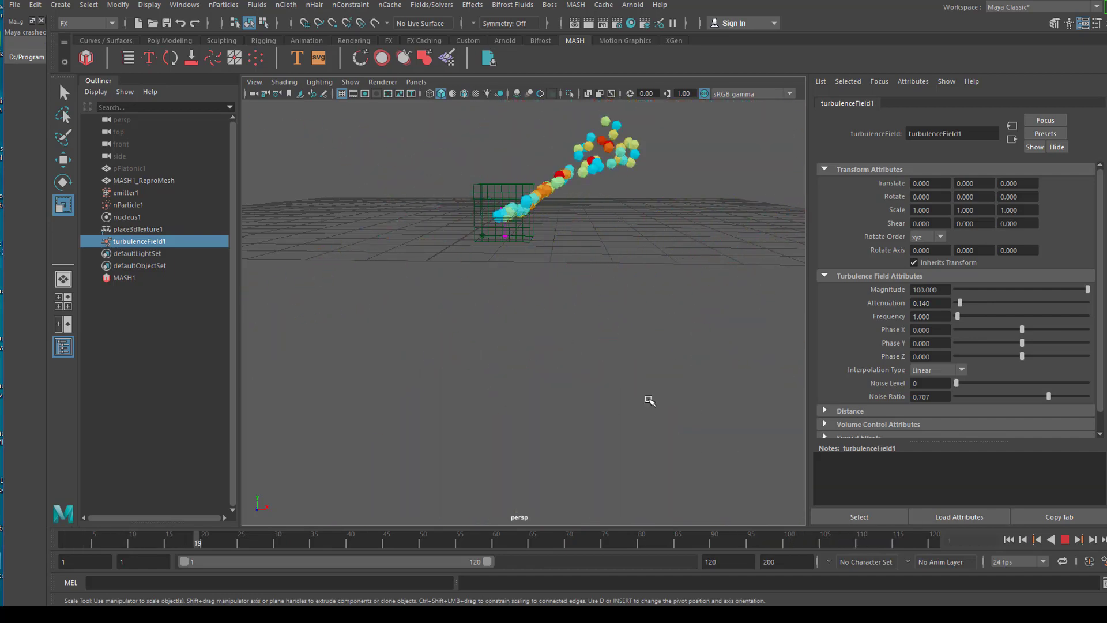
Replay the simulation to check the particles scattering widely across the grid.
left_click(1066, 541)
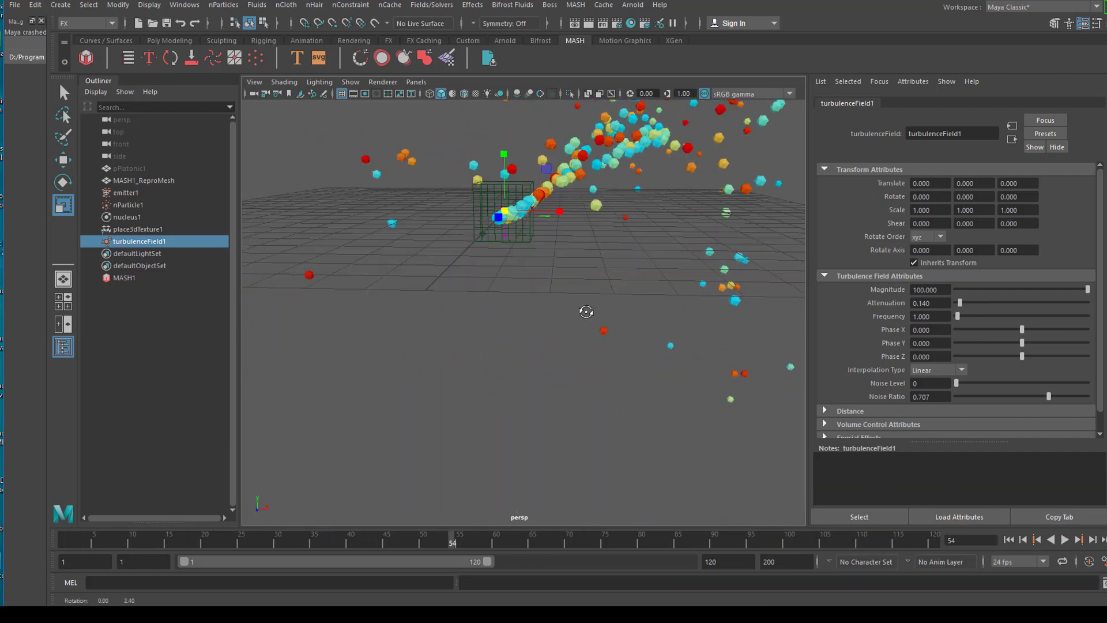
left_click_drag(586, 314, 482, 317, "alt")
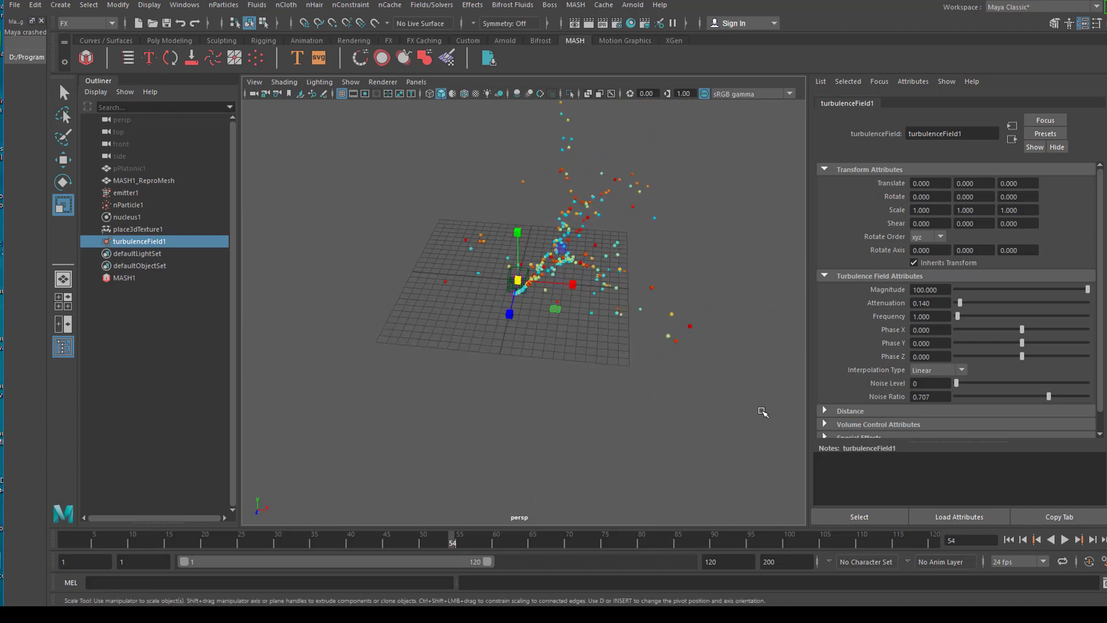
left_click(1065, 540)
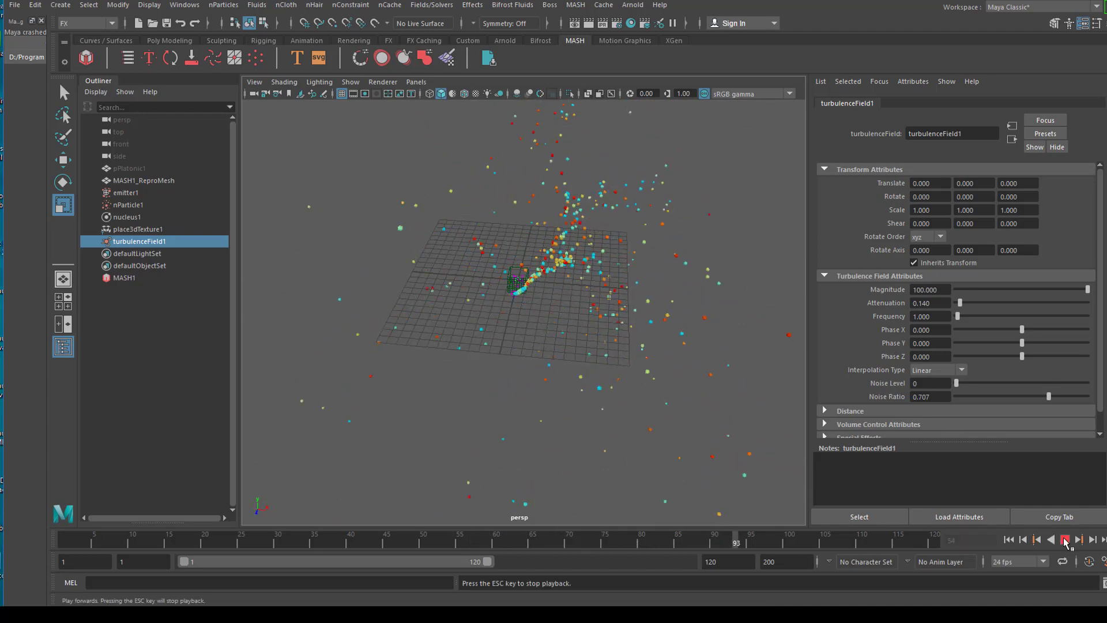
left_click(1064, 540)
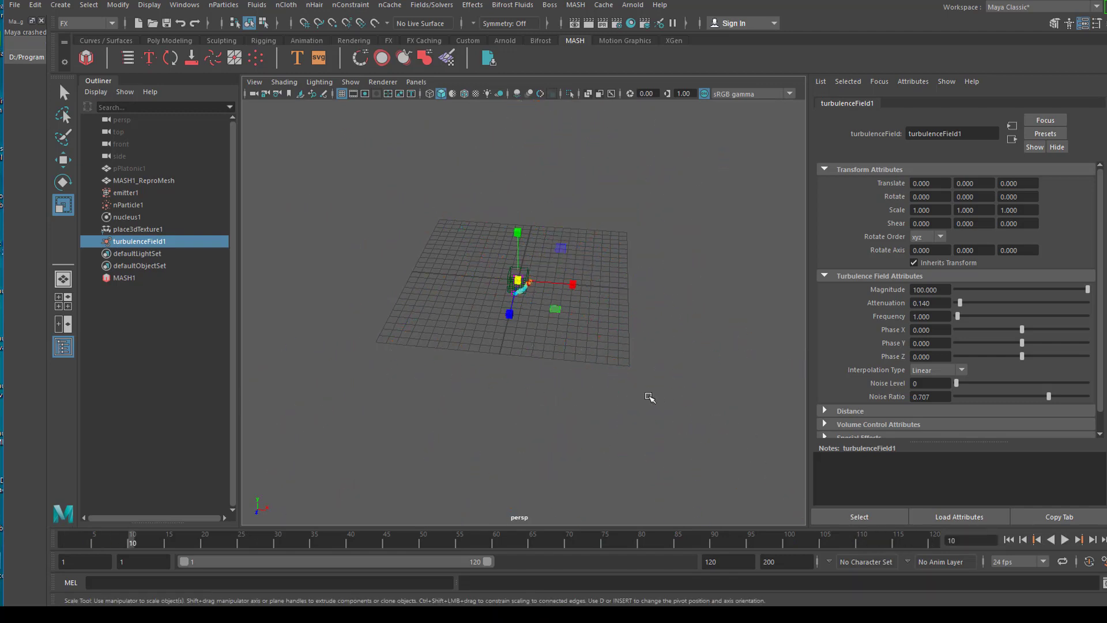
right_click_drag(647, 395, 664, 344, "alt")
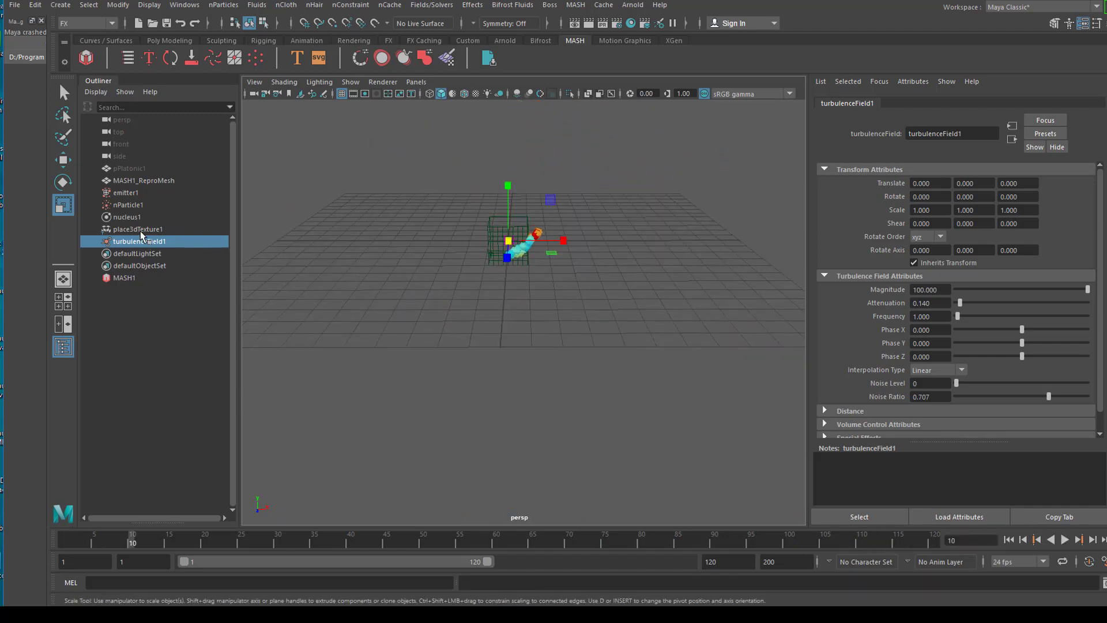
scroll(529, 338, "up", 2)
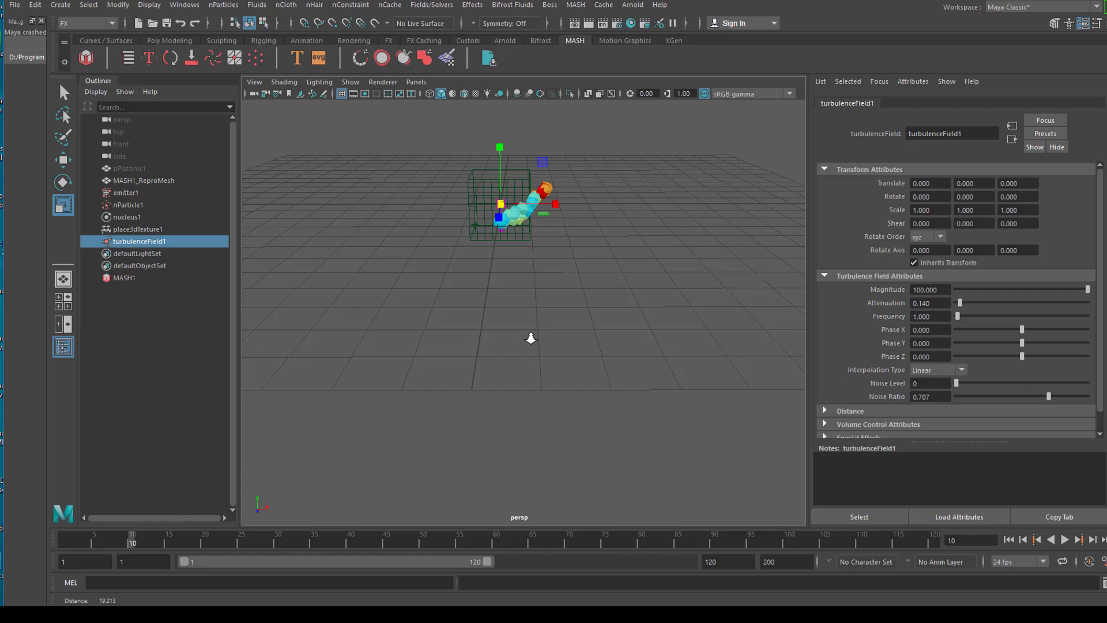
scroll(531, 316, "up", 2)
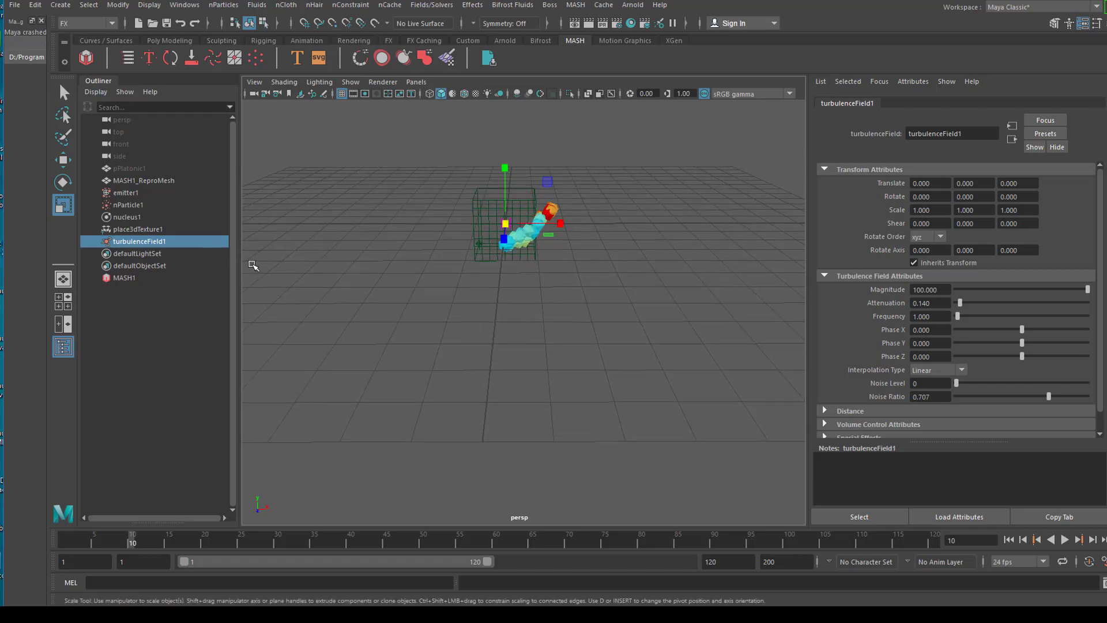
Select nParticle1 in the Outliner and attach a new radial field, radialField1, to it.
left_click(131, 206)
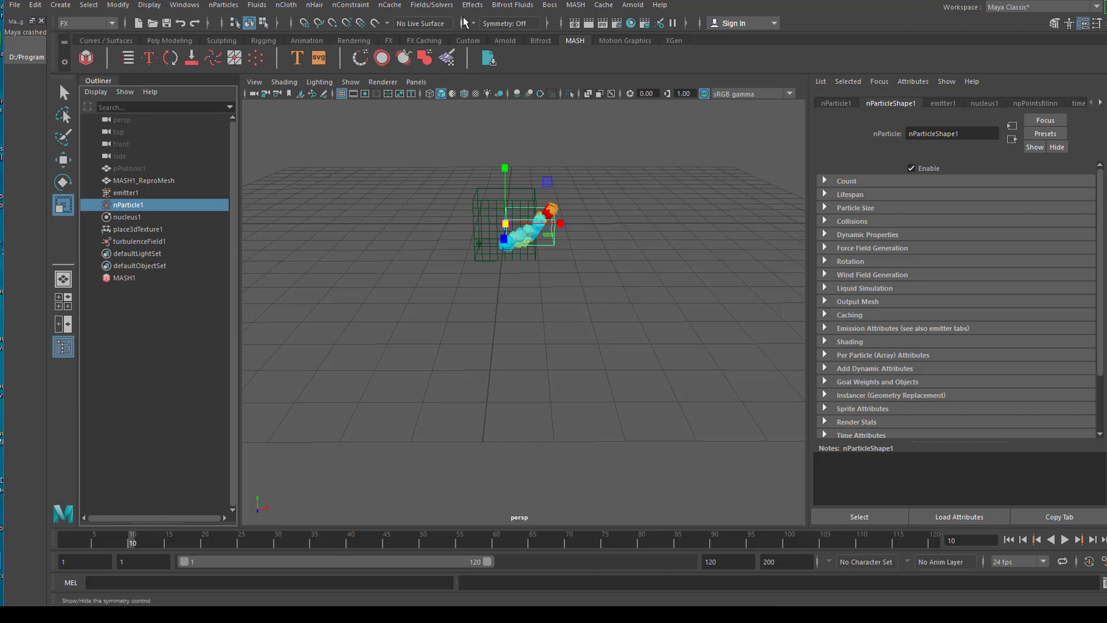
left_click(441, 6)
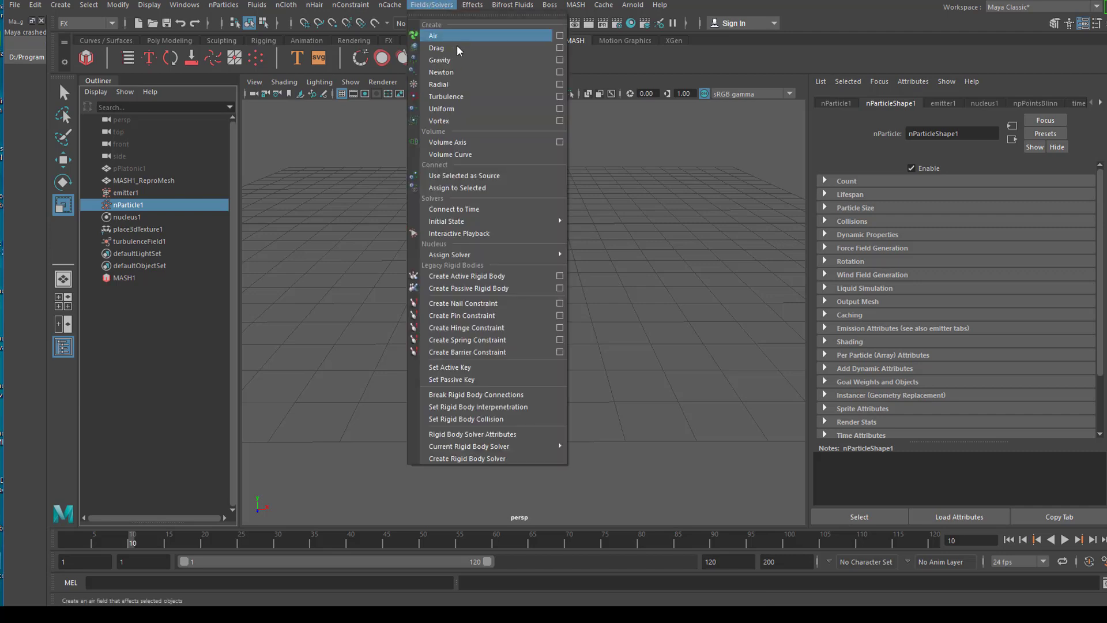
left_click(463, 85)
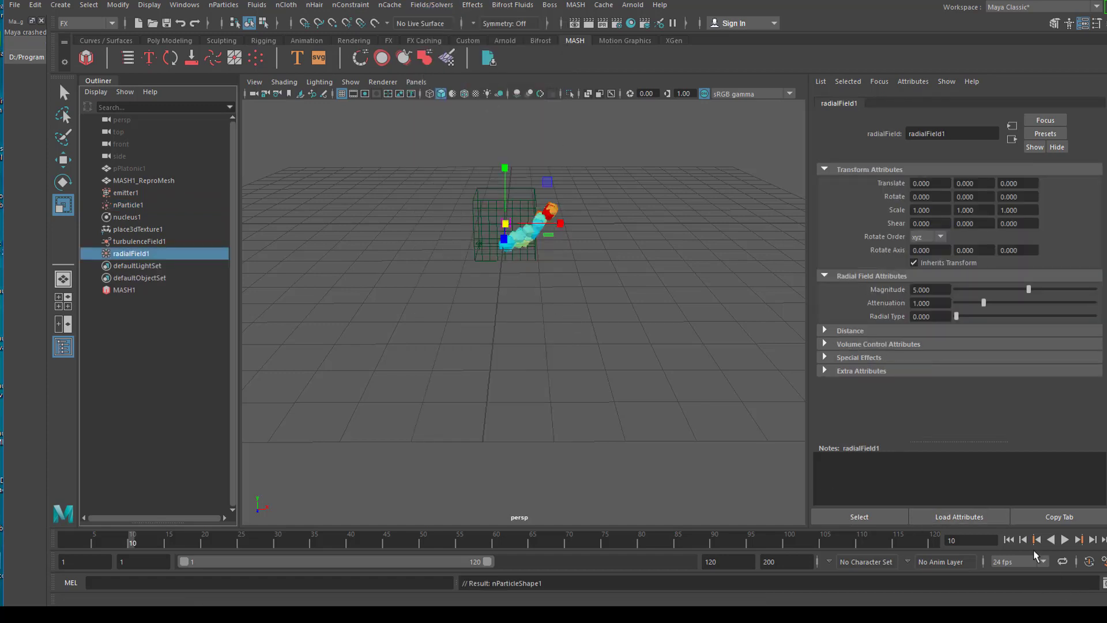
Preview the radial field's effect, then set its Magnitude to -50.
left_click(1009, 539)
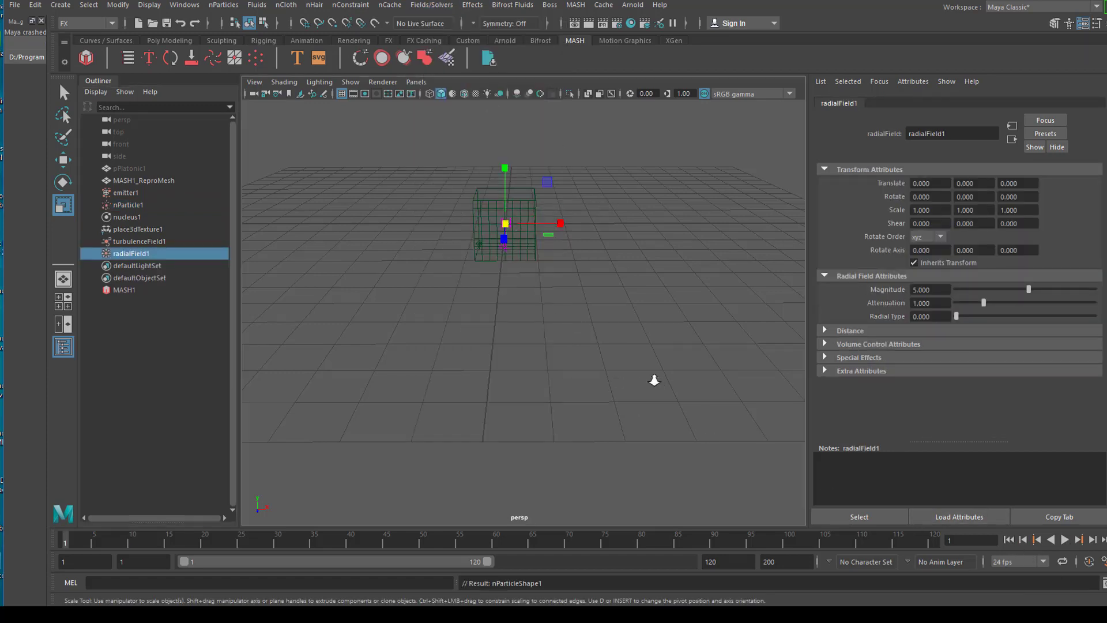
right_click_drag(652, 378, 514, 420, "alt")
left_click(1064, 542)
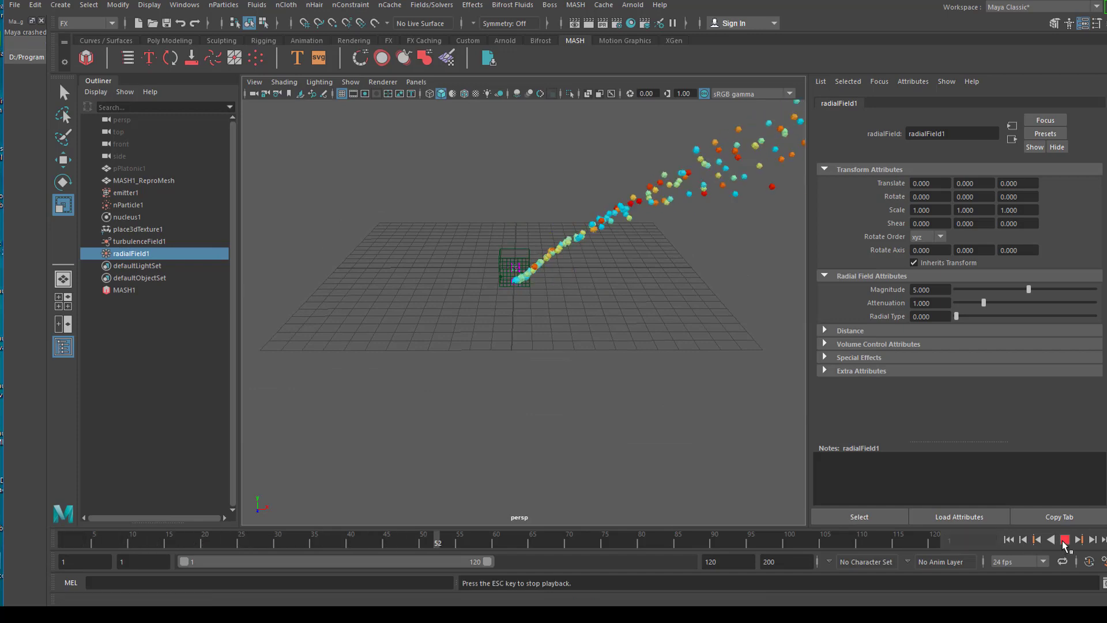
left_click(1063, 540)
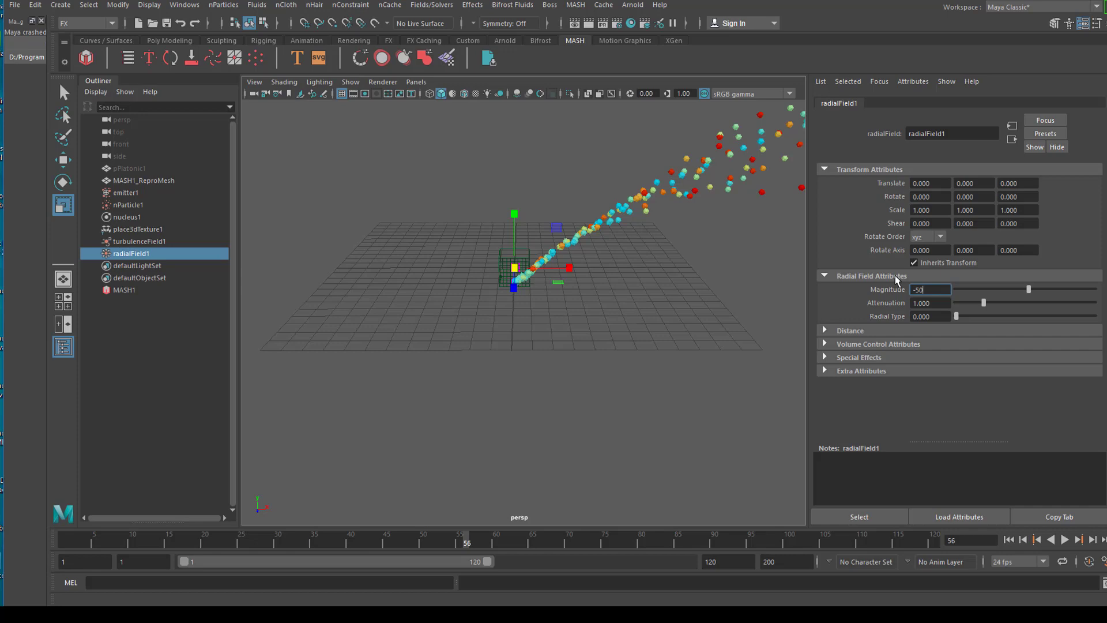
key("Return")
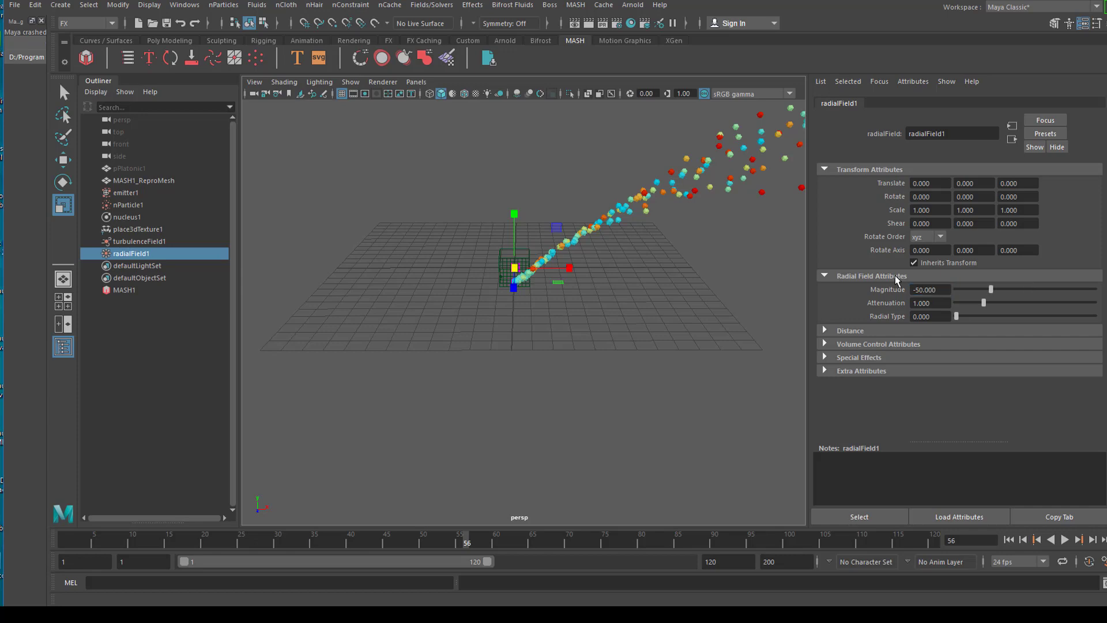
Replay from the start and reduce the radial Magnitude to -15.044 so particles swirl inward.
left_click(1014, 543)
left_click(1065, 539)
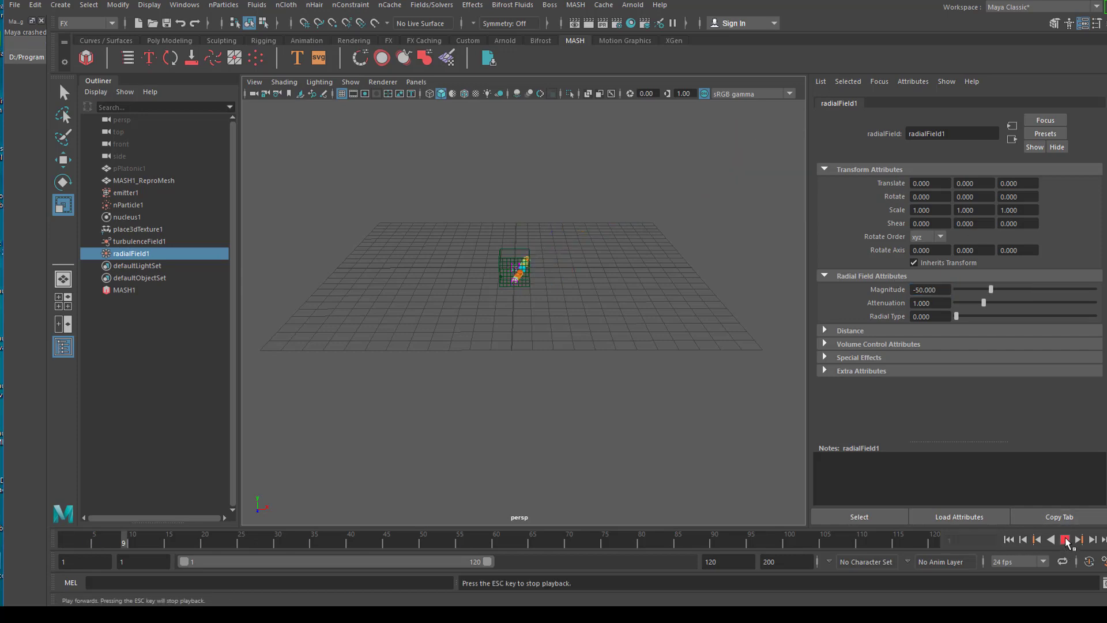
right_click_drag(447, 373, 655, 366, "alt")
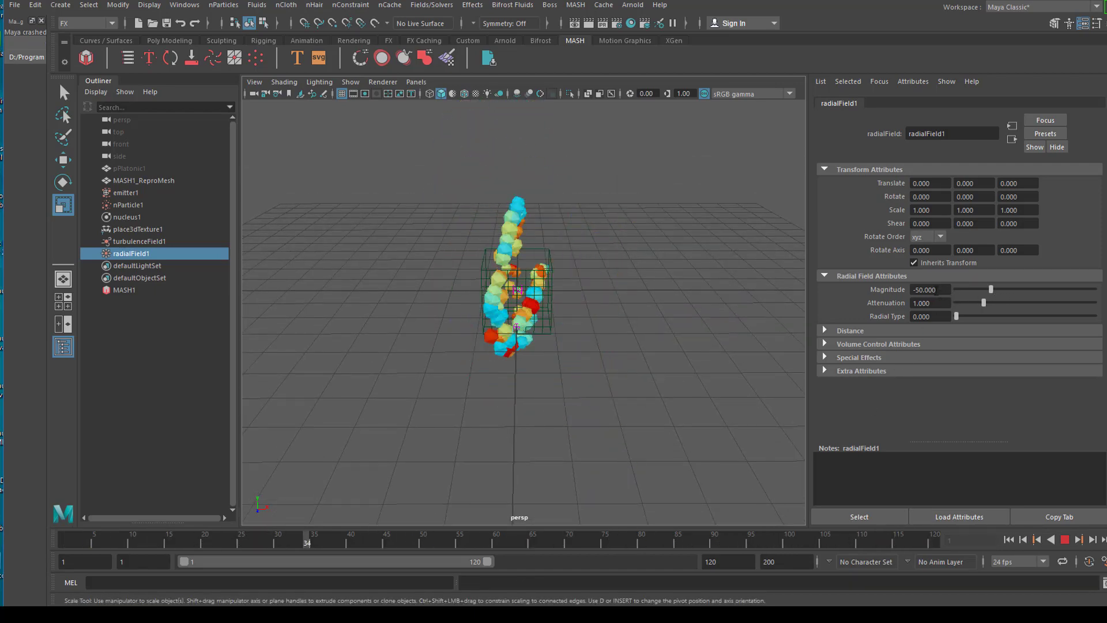
left_click_drag(993, 293, 1014, 296)
right_click_drag(643, 304, 486, 353, "alt")
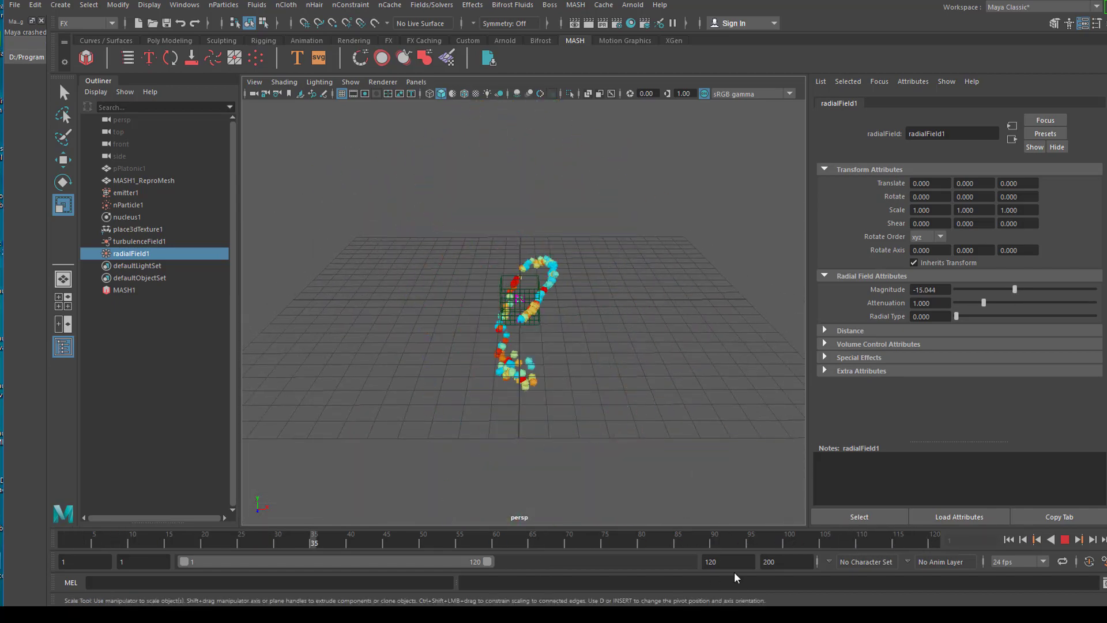
Set the playback end frame to 1000.
left_click(720, 561)
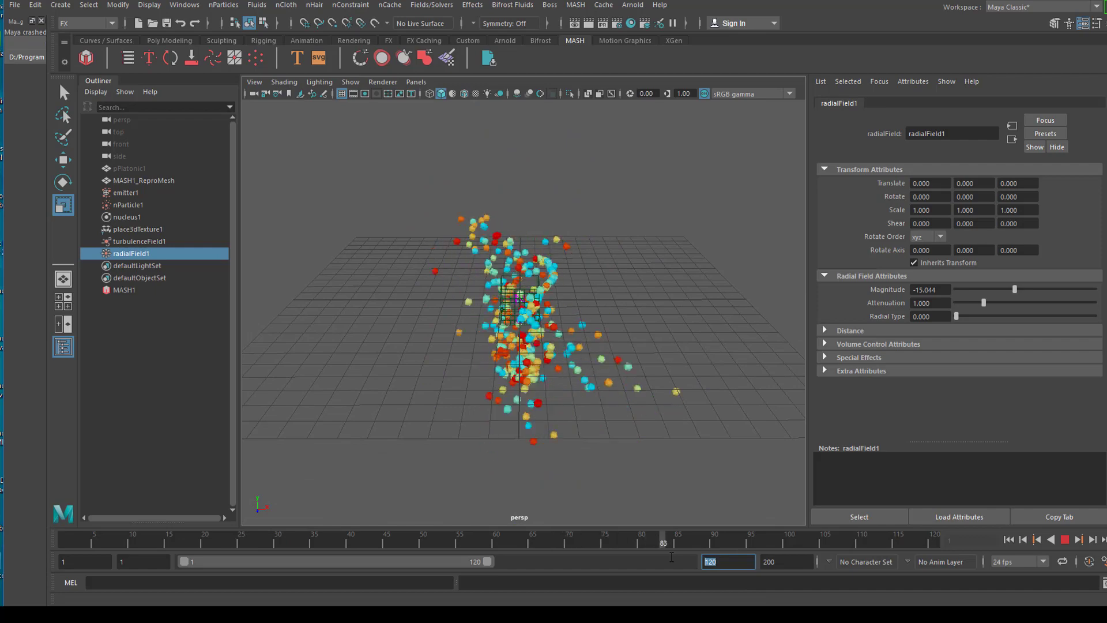
type("1")
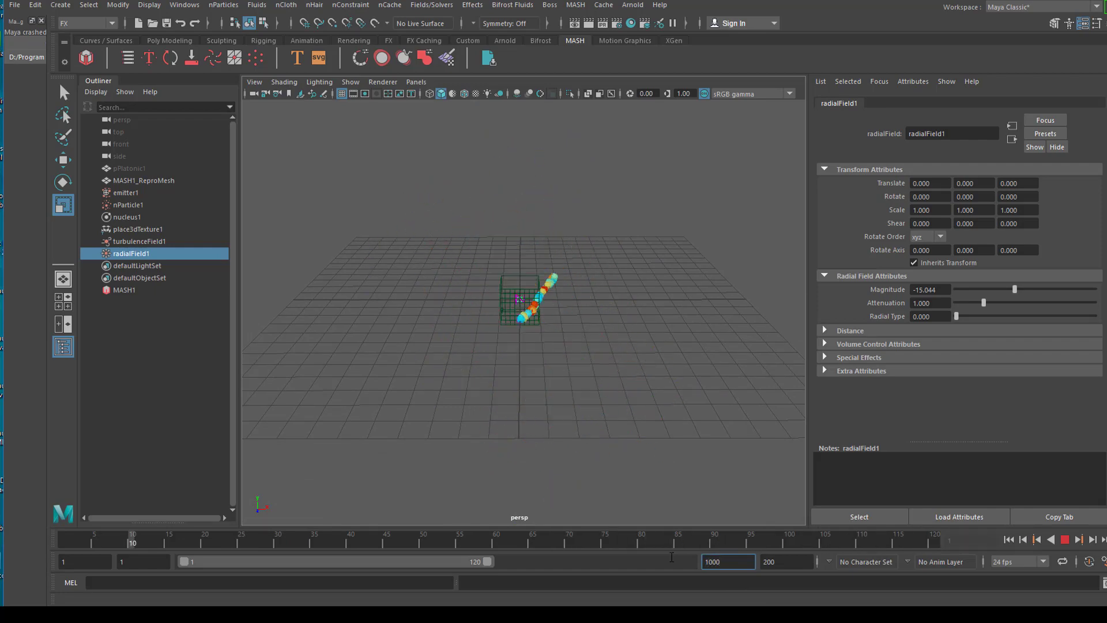
type("000")
key("Return")
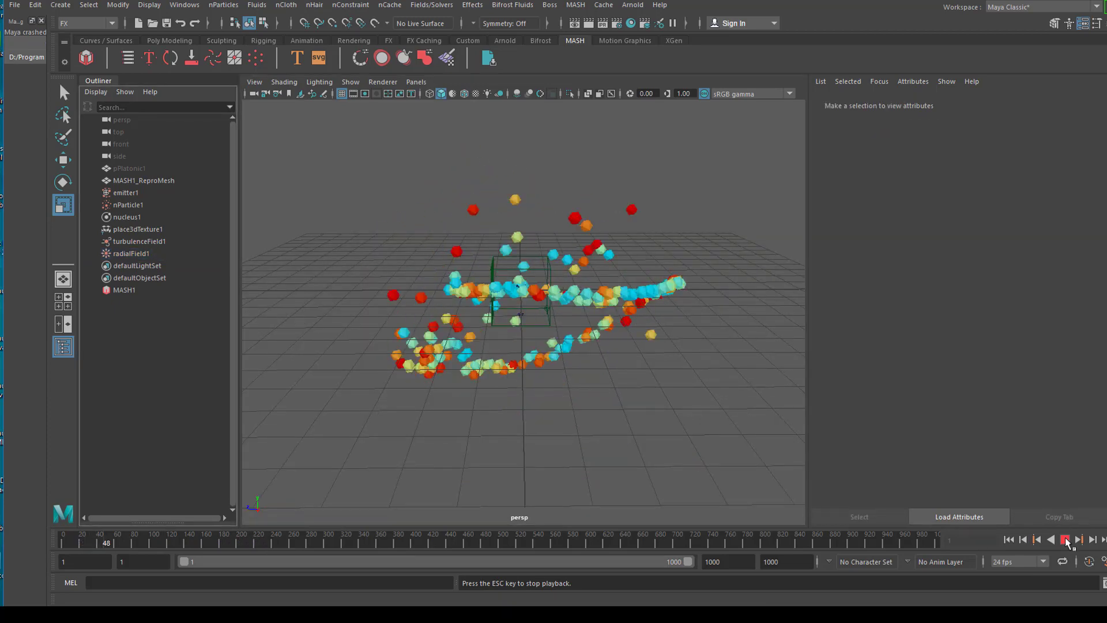
Stop at frame 69 and orbit the view around the swirling ring of MASH pieces.
left_click(1065, 540)
left_click_drag(647, 383, 546, 401, "alt")
scroll(506, 328, "up", 5)
right_click_drag(546, 400, 402, 377, "alt")
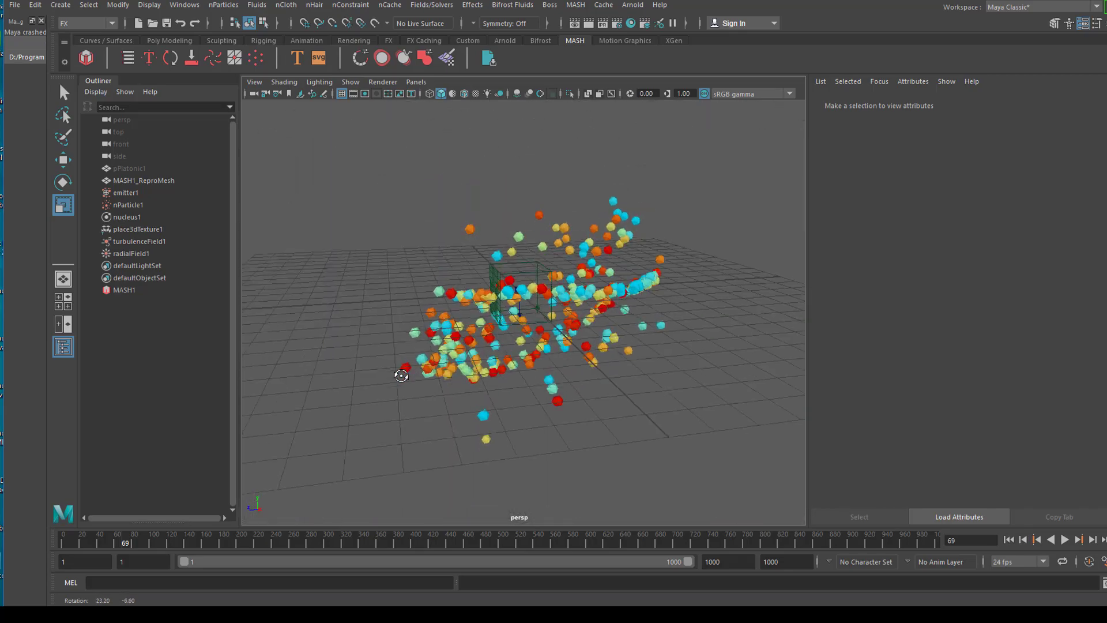
scroll(383, 378, "up", 5)
left_click_drag(384, 378, 607, 379, "alt")
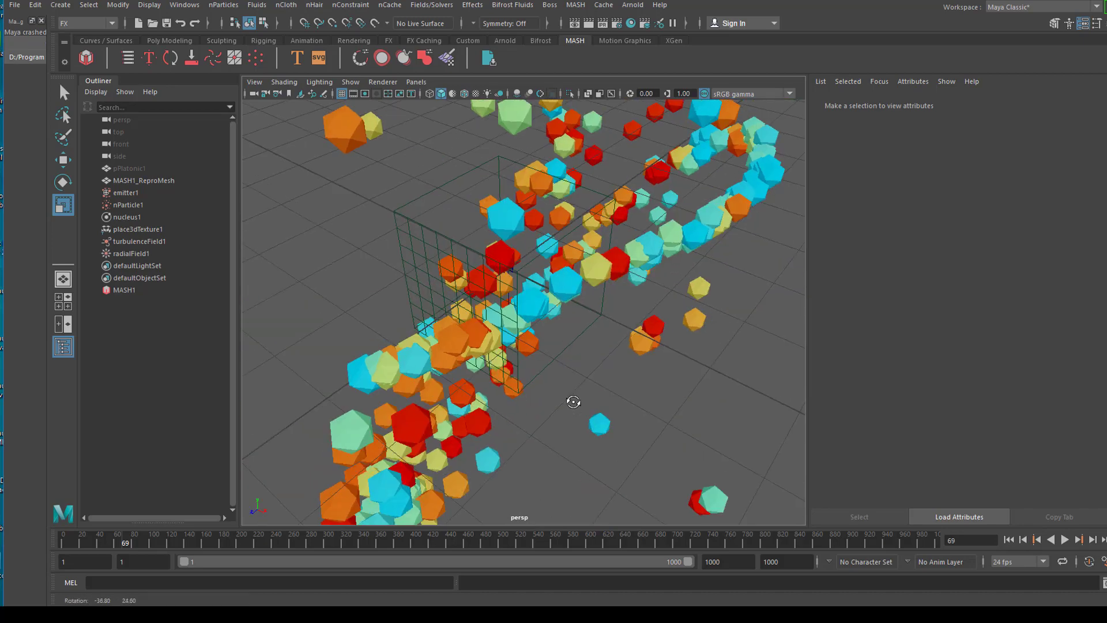
right_click_drag(608, 379, 455, 392, "alt")
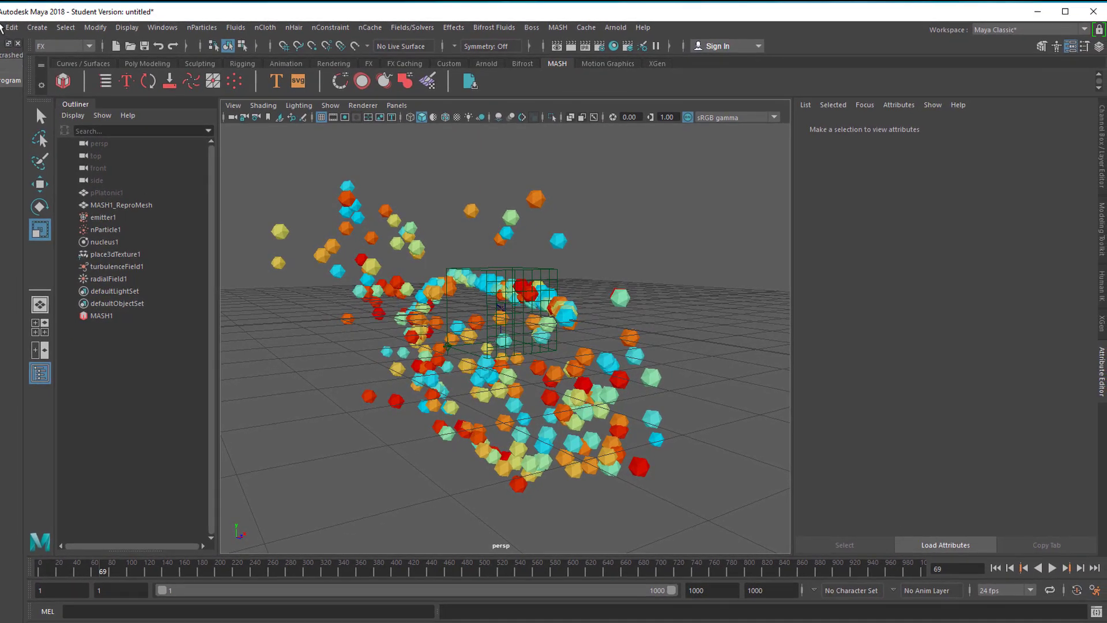
Start a new empty scene, discarding the current one without saving.
left_click(12, 27)
left_click(90, 85)
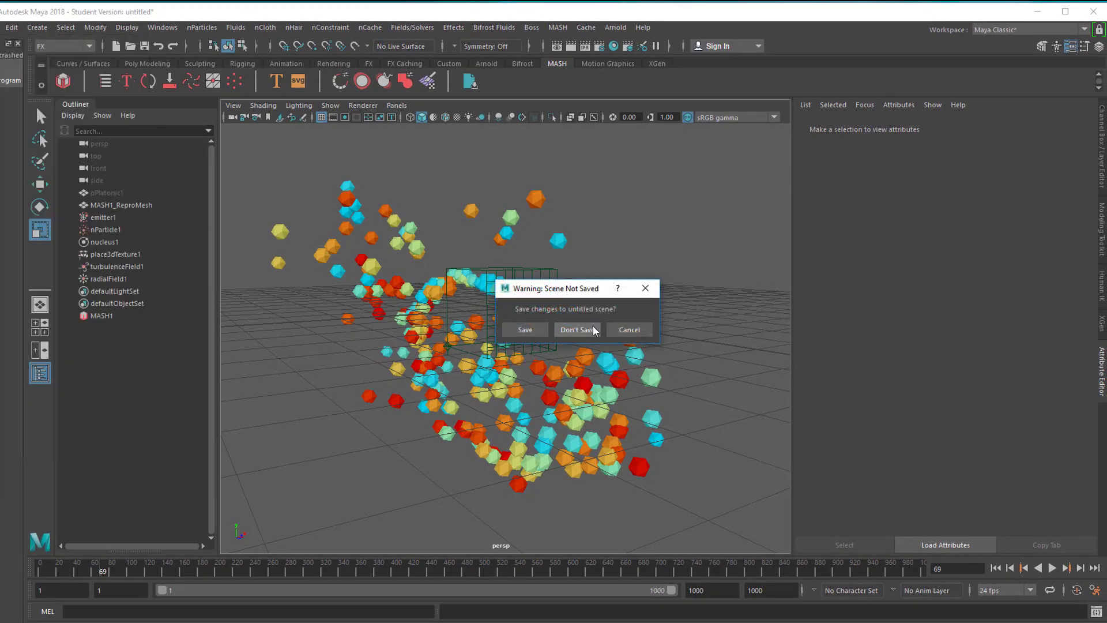
left_click(591, 329)
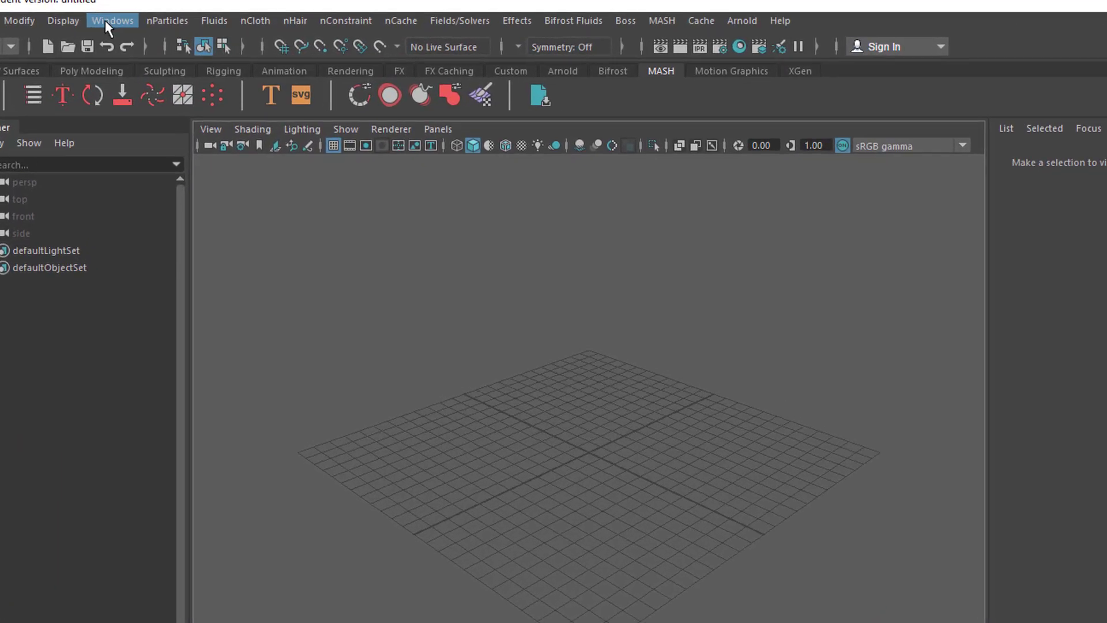
Drag MASH_Particle_Trails.ma from the Content Browser's MASH examples into the viewport.
left_click(107, 22)
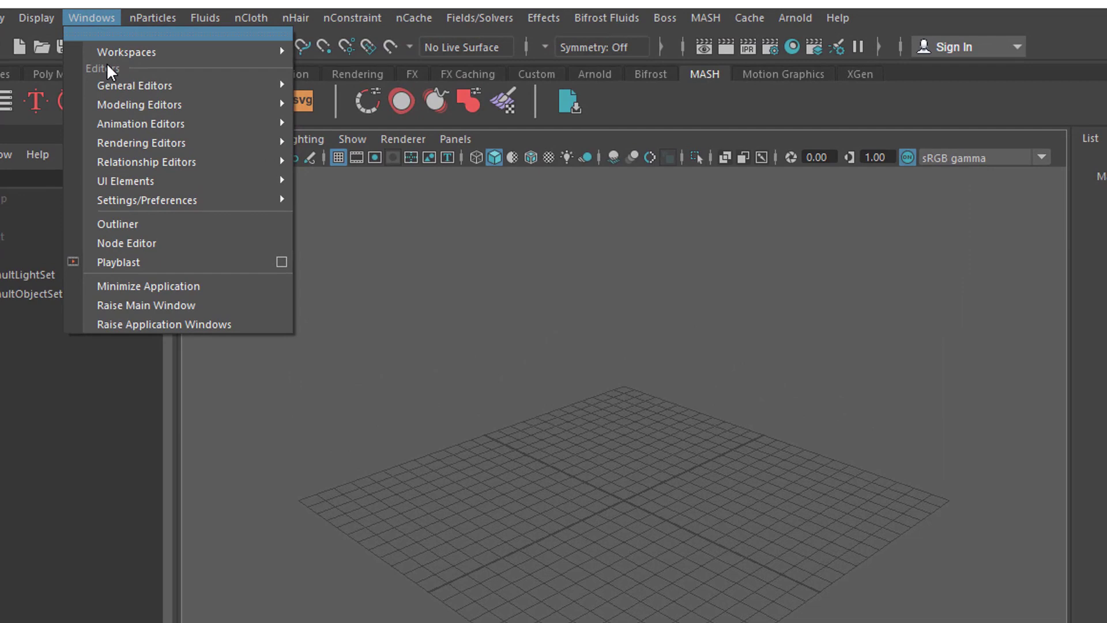
mouse_move(158, 82)
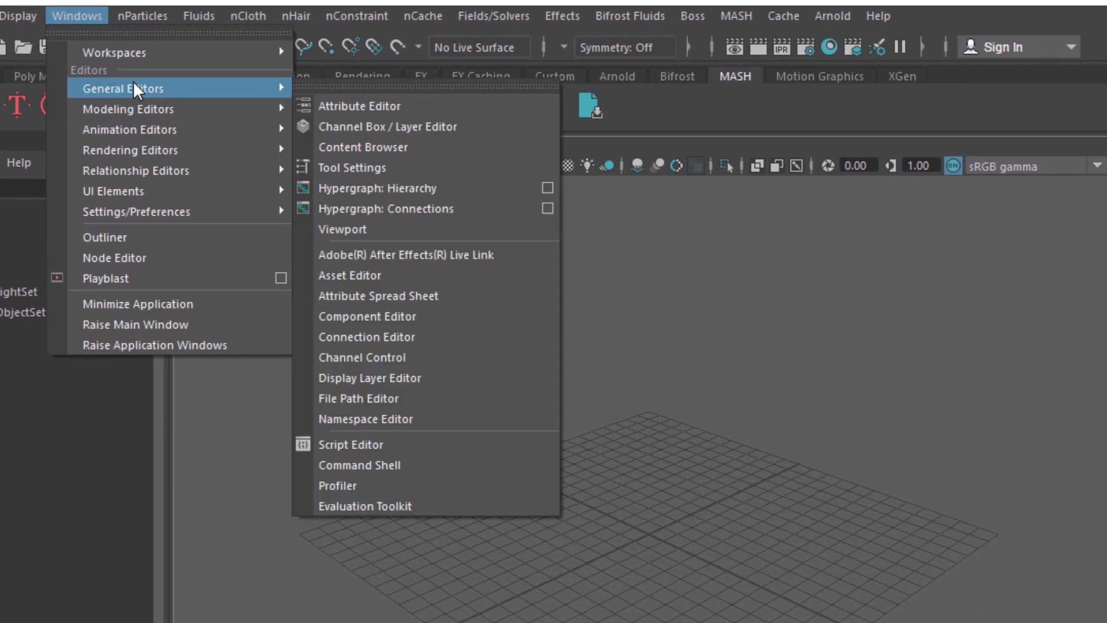
left_click(361, 148)
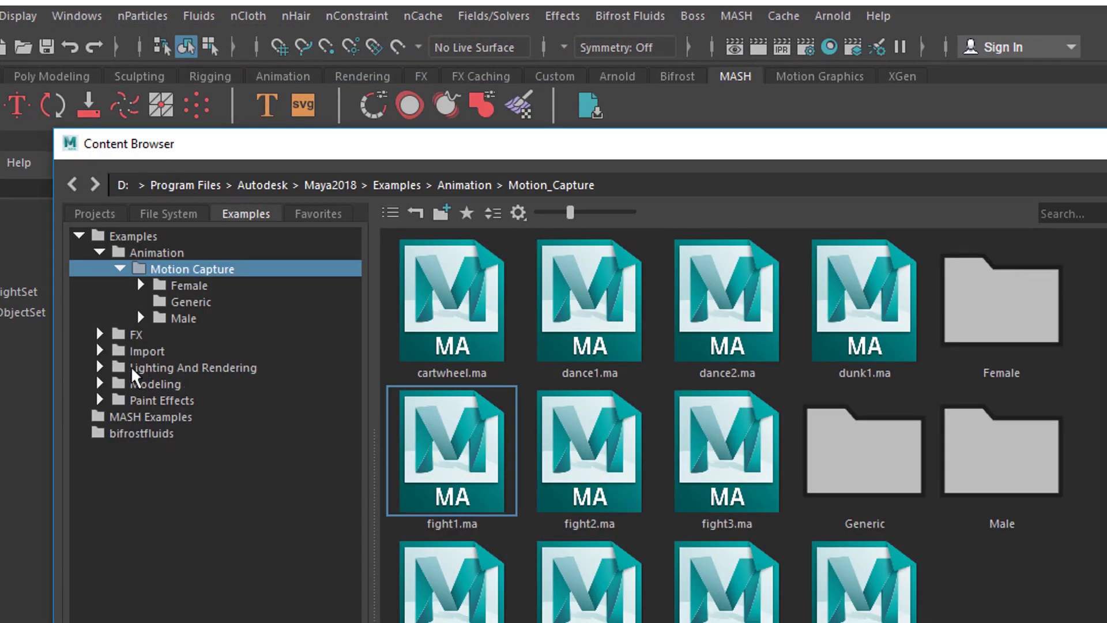
left_click(99, 335)
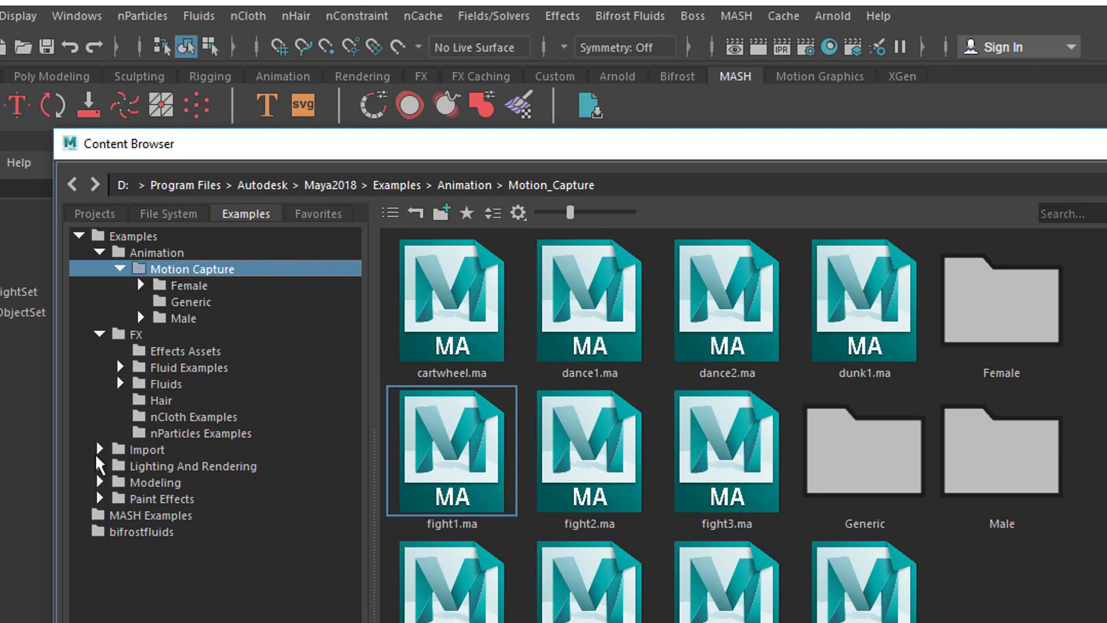
left_click(100, 515)
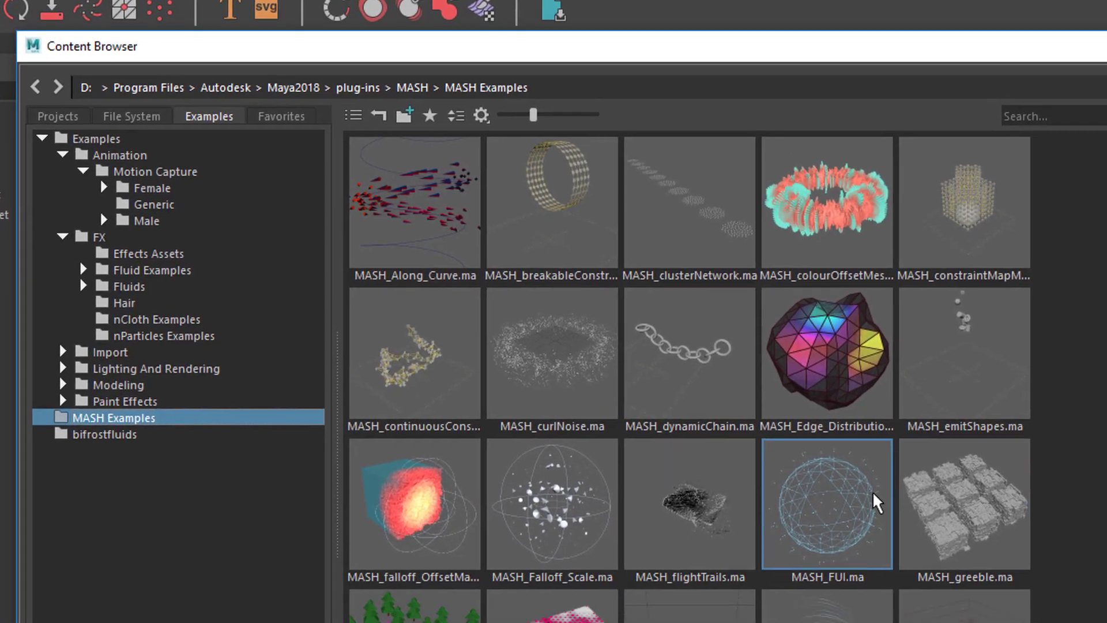
scroll(951, 357, "down", 1)
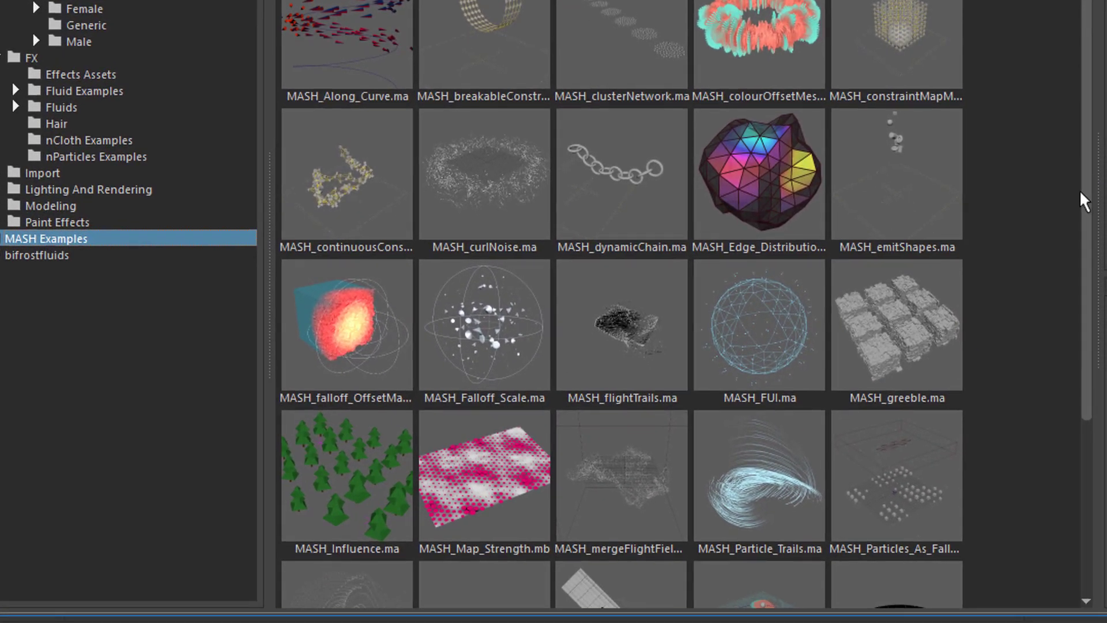
scroll(1094, 248, "down", 5)
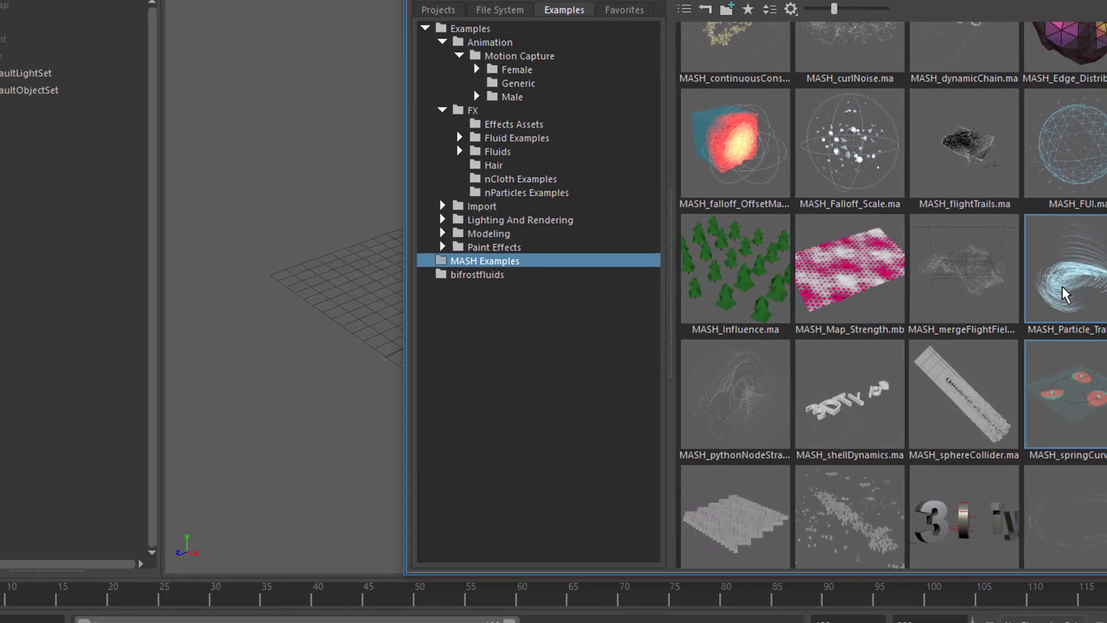
left_click_drag(1090, 289, 302, 191)
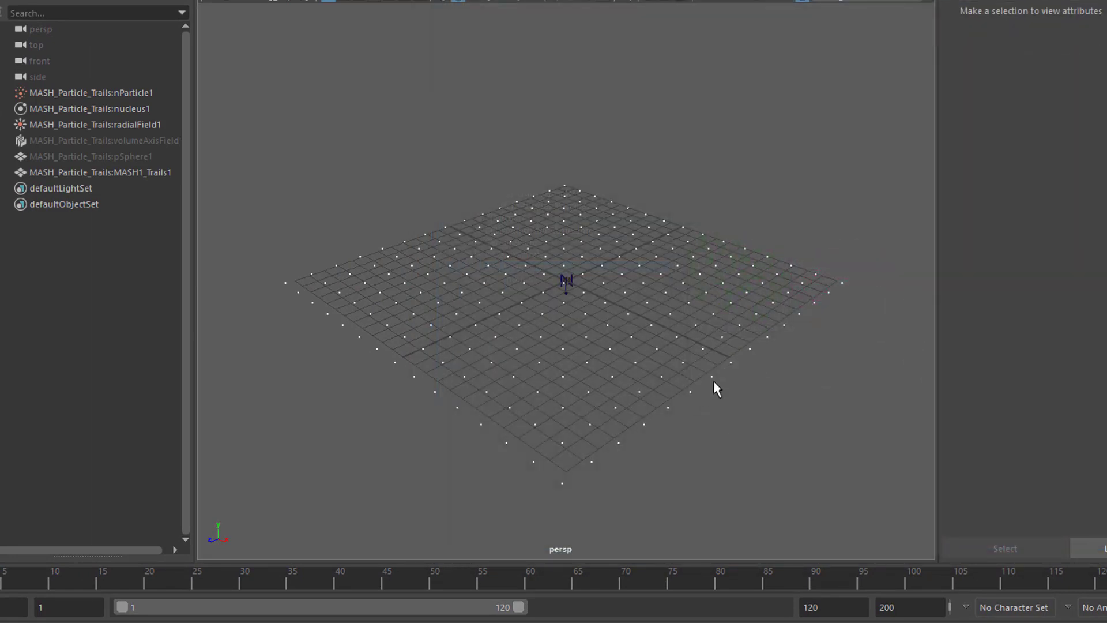
Orbit the persp view to inspect the imported particle grid.
left_click_drag(716, 388, 689, 392, "alt")
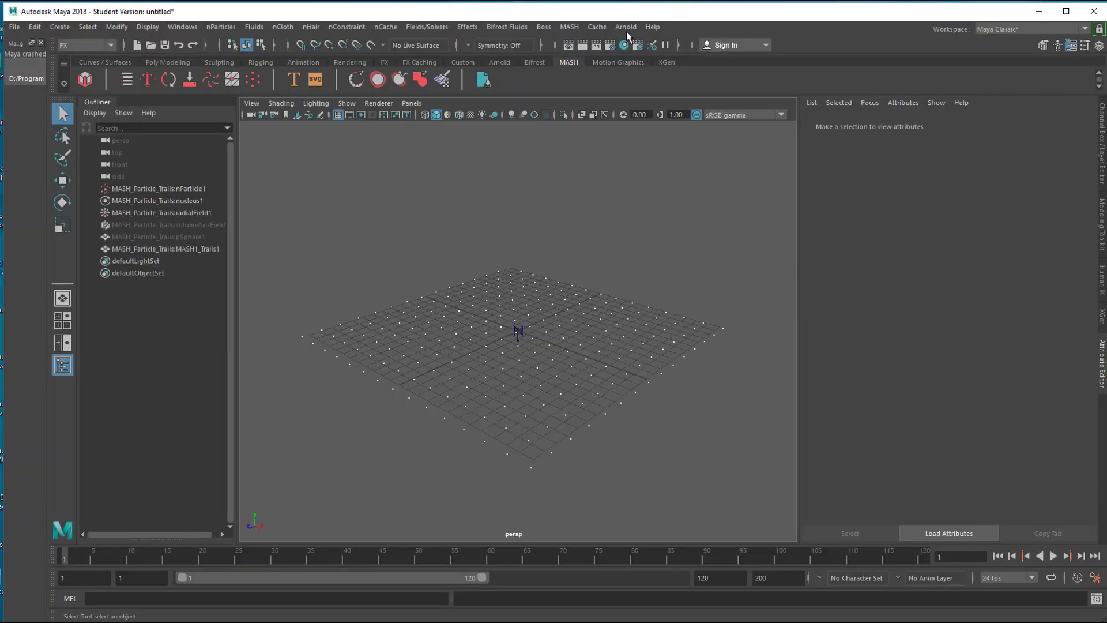
Add an Arnold skydome light, aiSkyDomeLight1, to the scene.
left_click(625, 27)
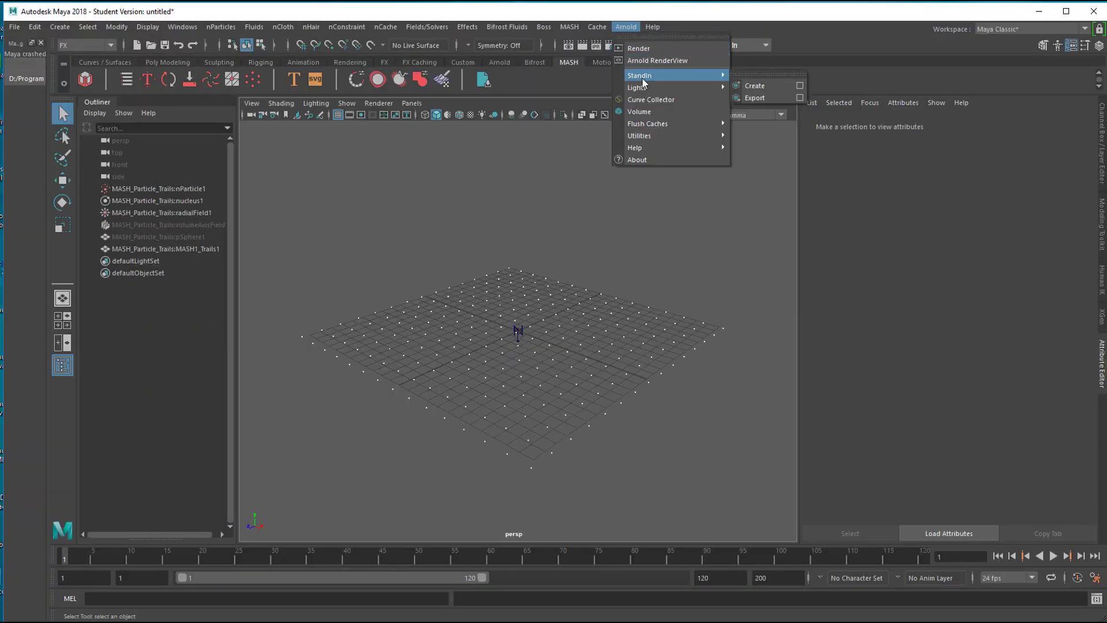
mouse_move(646, 90)
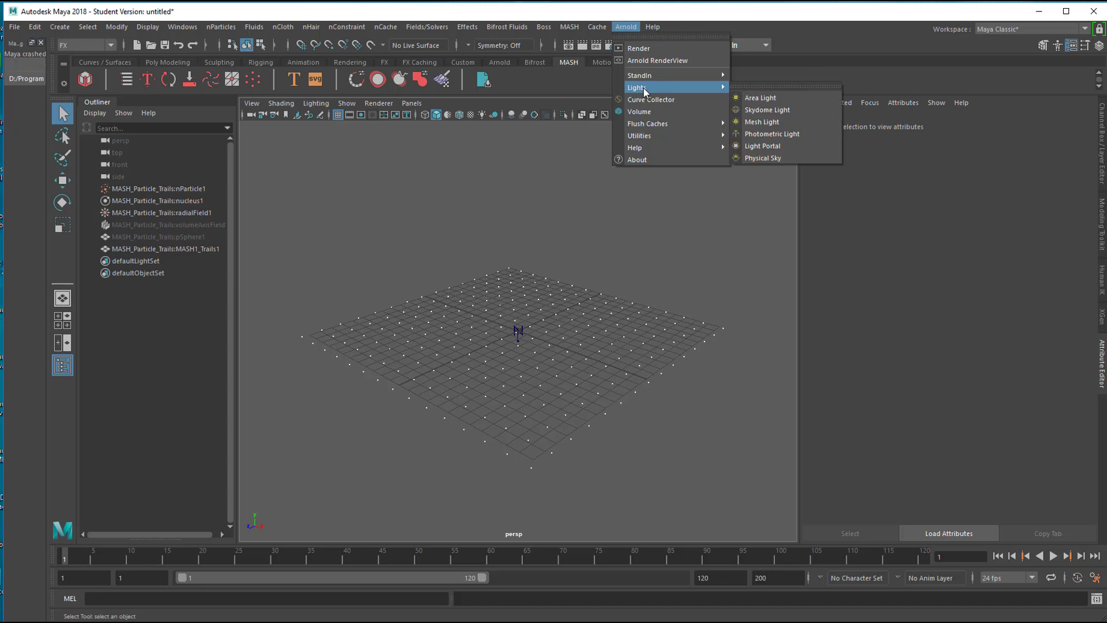
left_click(758, 109)
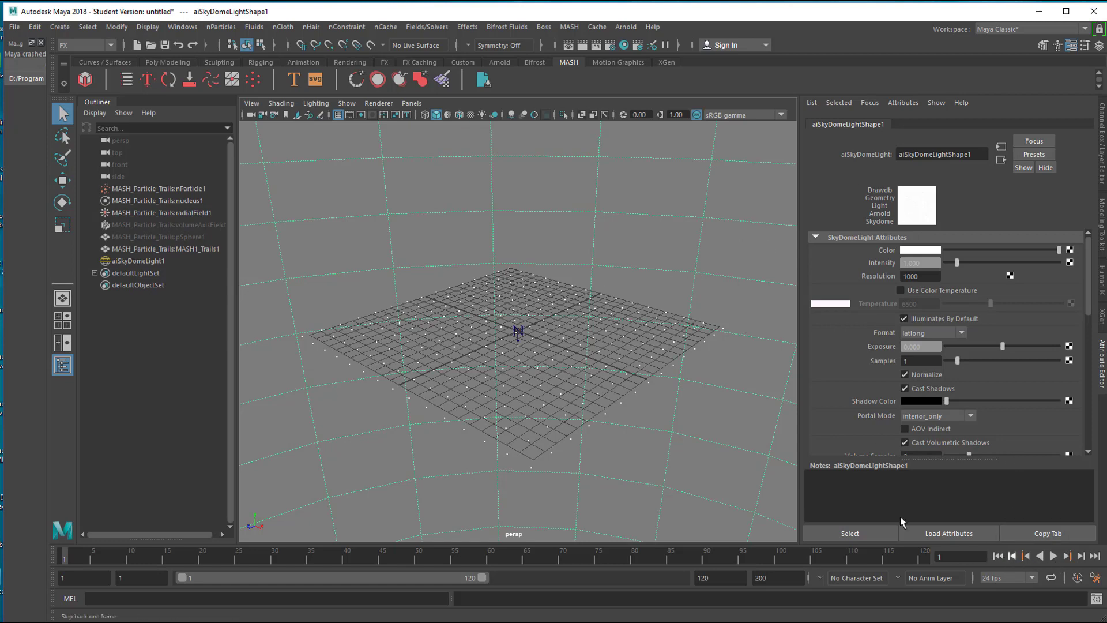
Play the trails animation, stop at frame 46, and orbit the camera.
left_click(1053, 556)
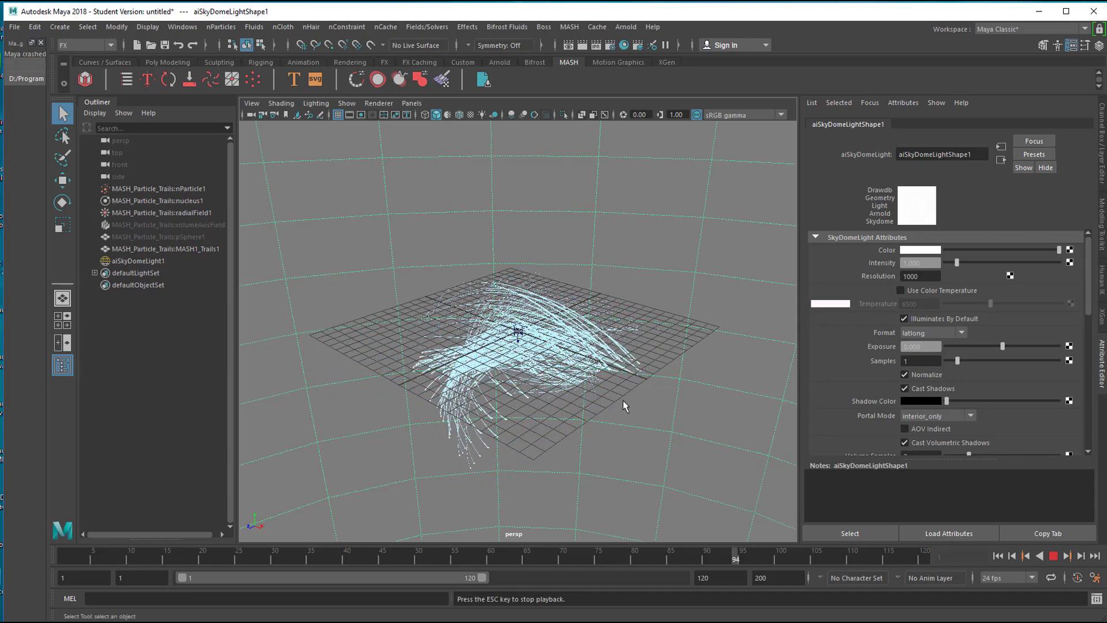
left_click(1052, 556)
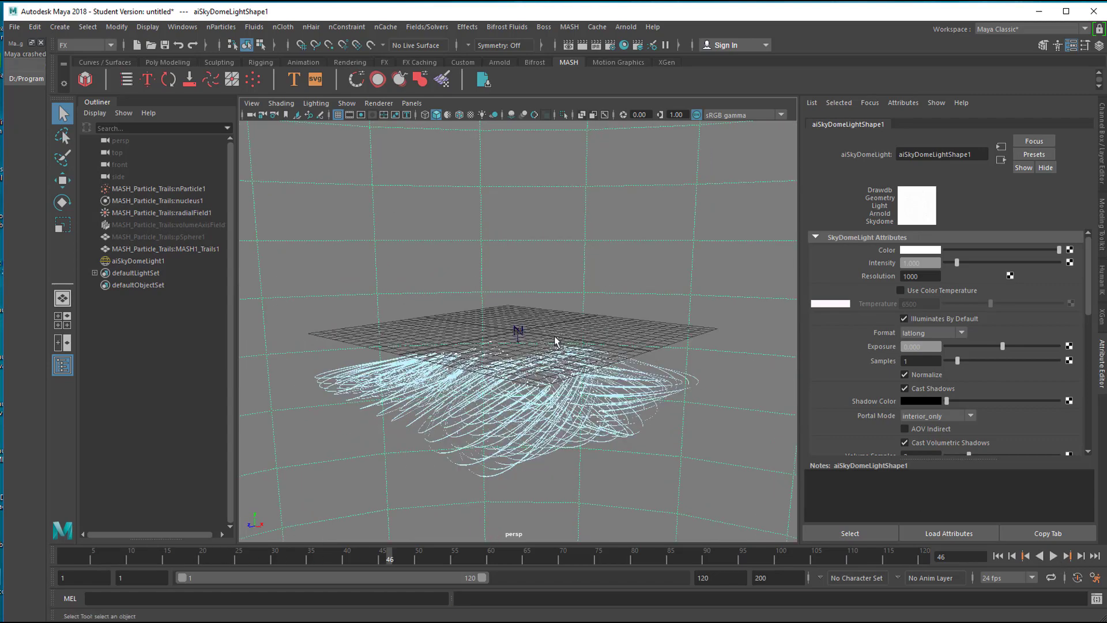
left_click_drag(555, 340, 623, 292, "alt")
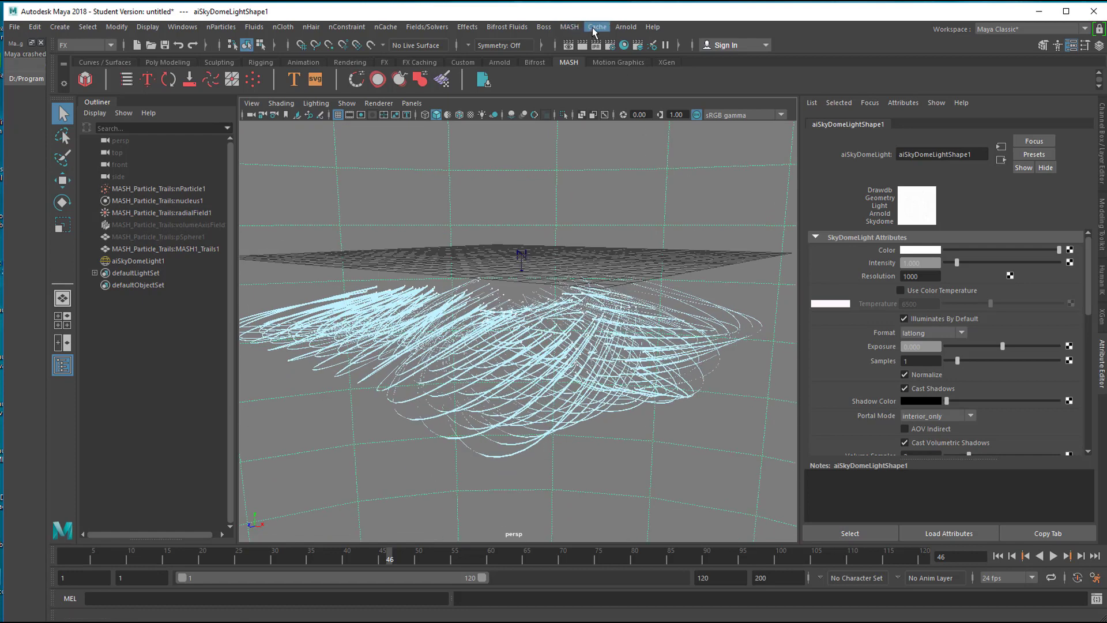
Render the current trails frame in Arnold, close the RenderView, and select the playback end field.
left_click(618, 27)
left_click(629, 45)
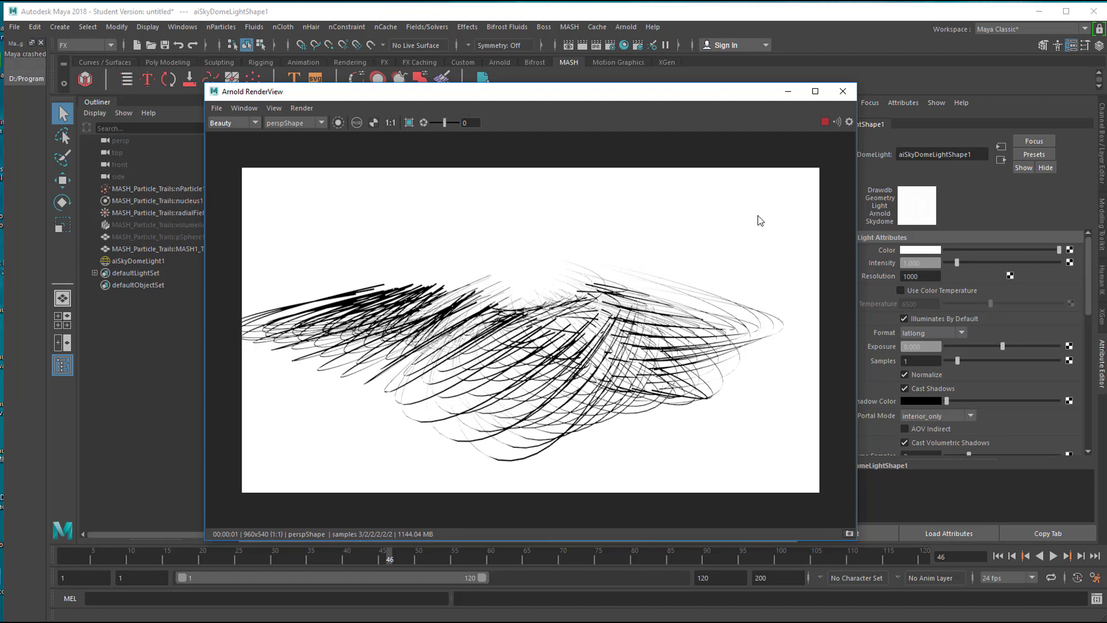
left_click(842, 92)
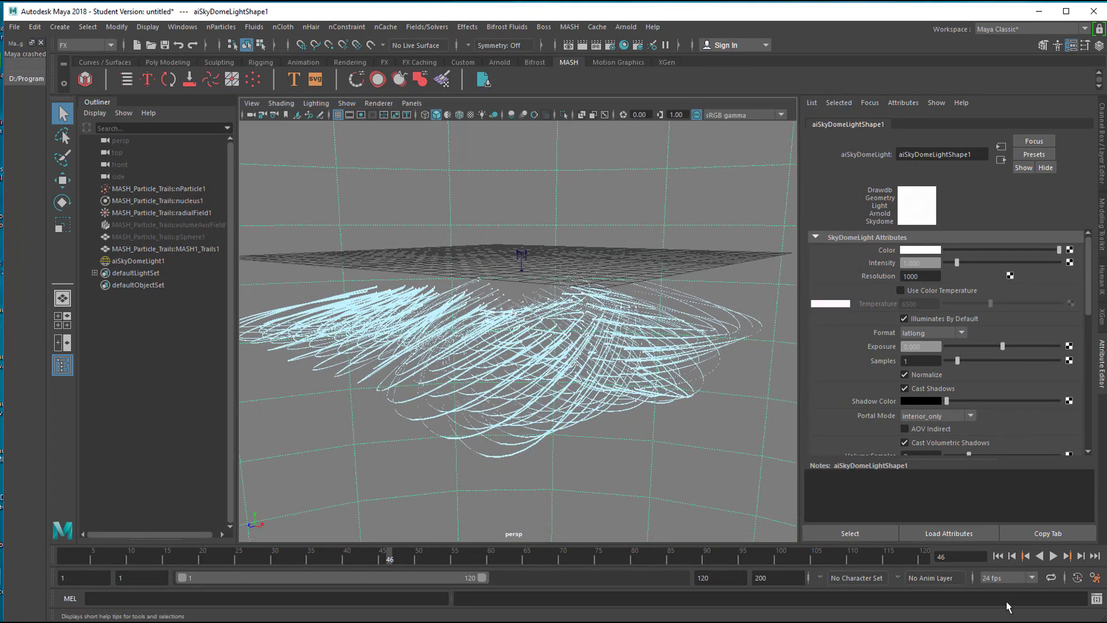
left_click(722, 575)
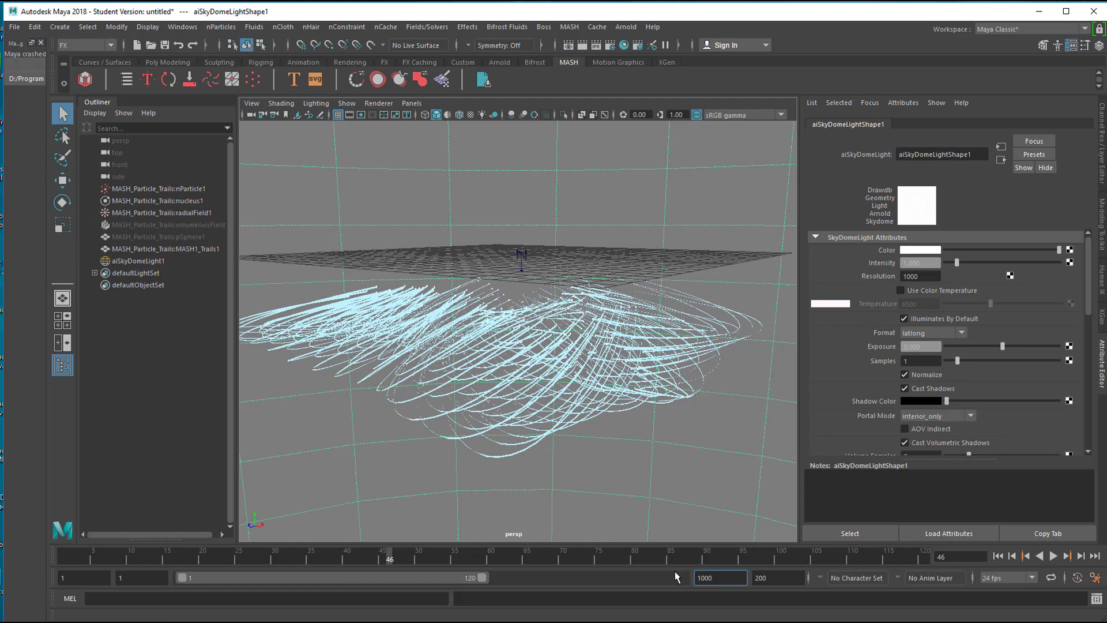
Confirm 1000 as the playback end and replay the trails from frame 1.
key("Return")
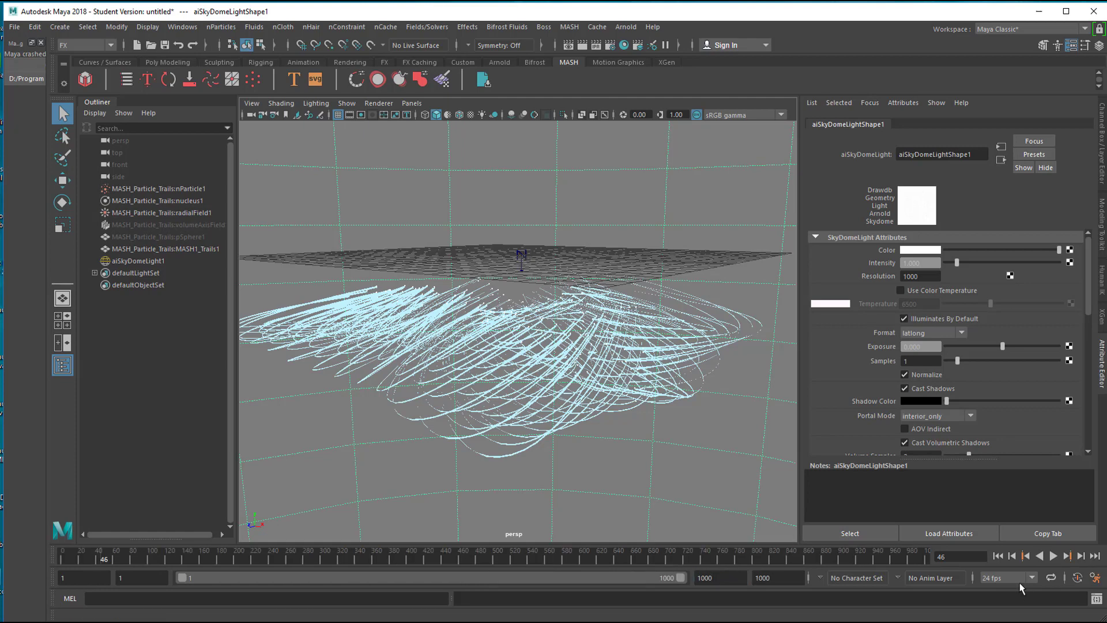
left_click(998, 556)
left_click(1054, 557)
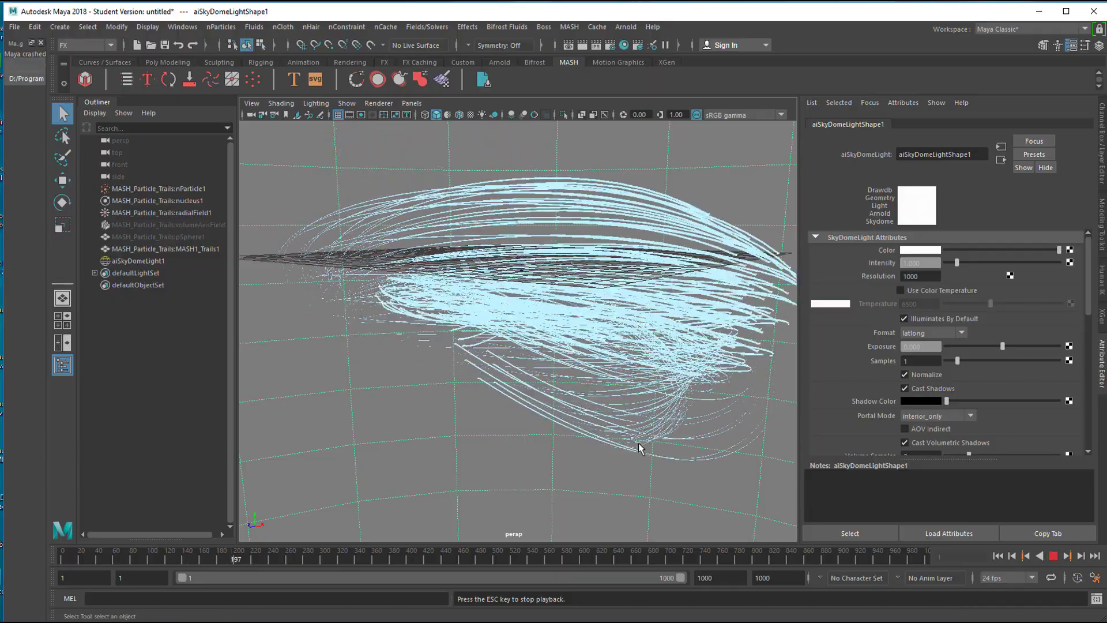
Tumble and dolly the camera around the trails, then show nParticle1's attributes.
left_click_drag(639, 448, 547, 440, "alt")
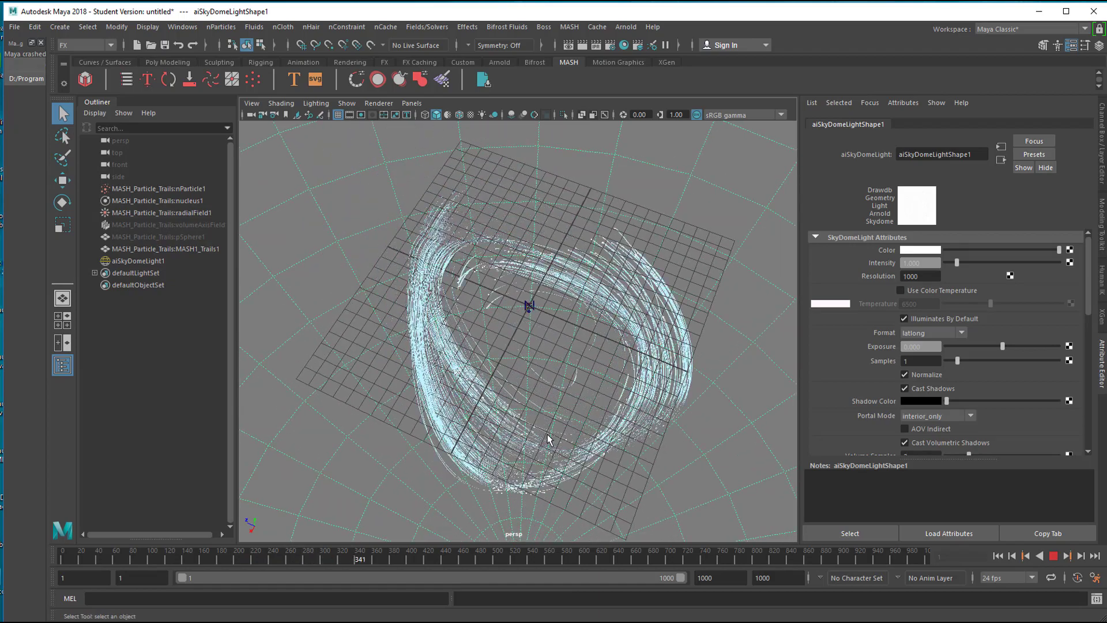
right_click_drag(548, 440, 569, 431, "alt")
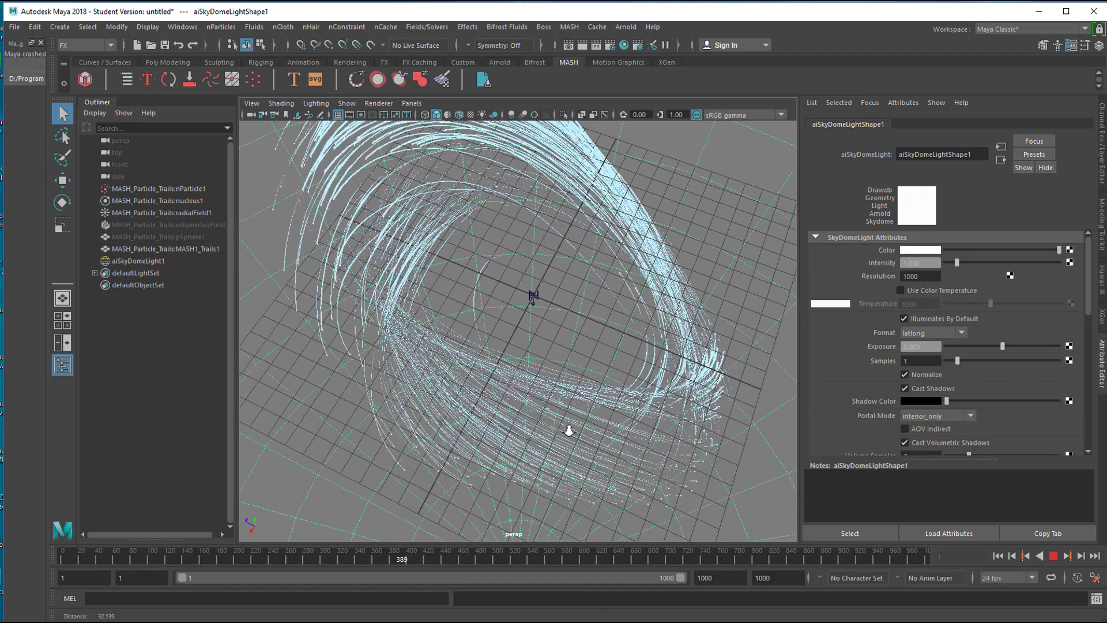
left_click_drag(569, 430, 579, 406, "alt")
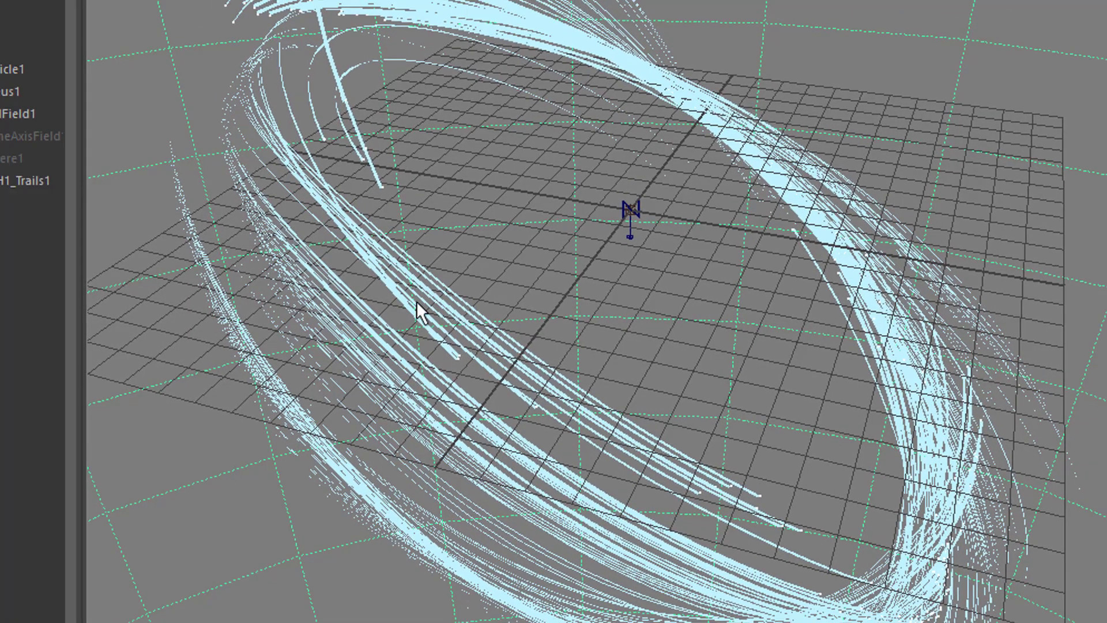
left_click(12, 69)
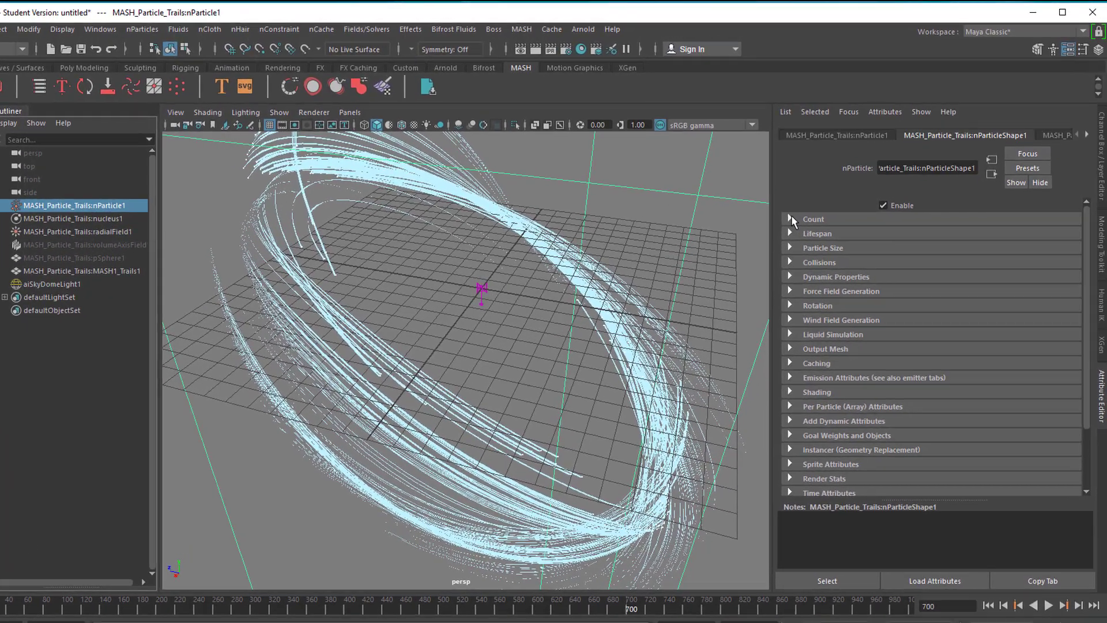
Set nParticleShape1's Lifespan Mode to Constant.
left_click(837, 201)
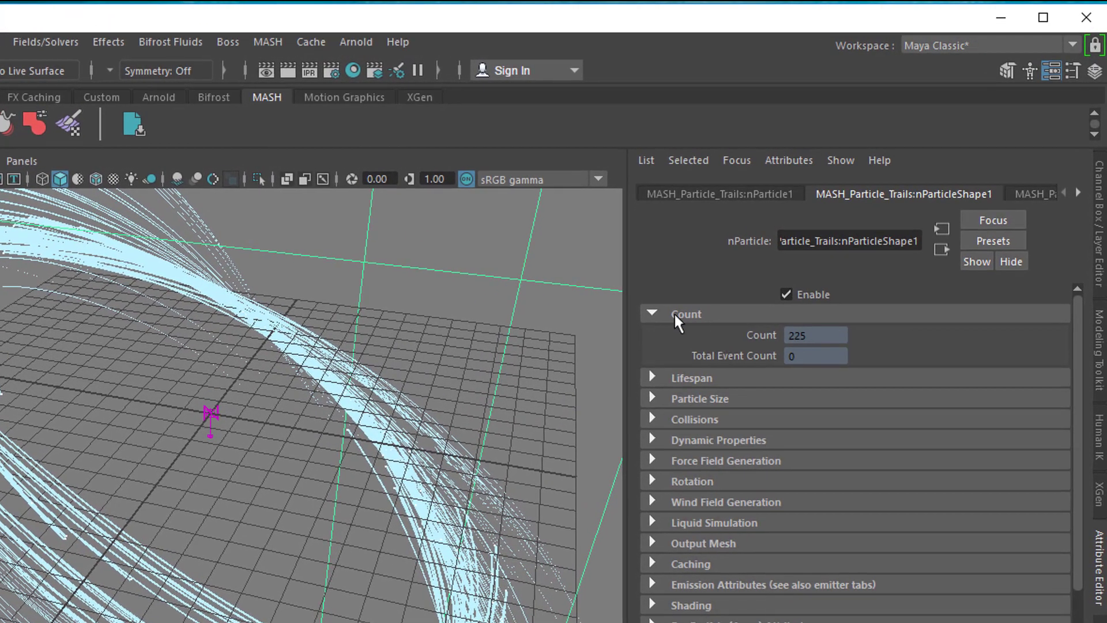
left_click(651, 313)
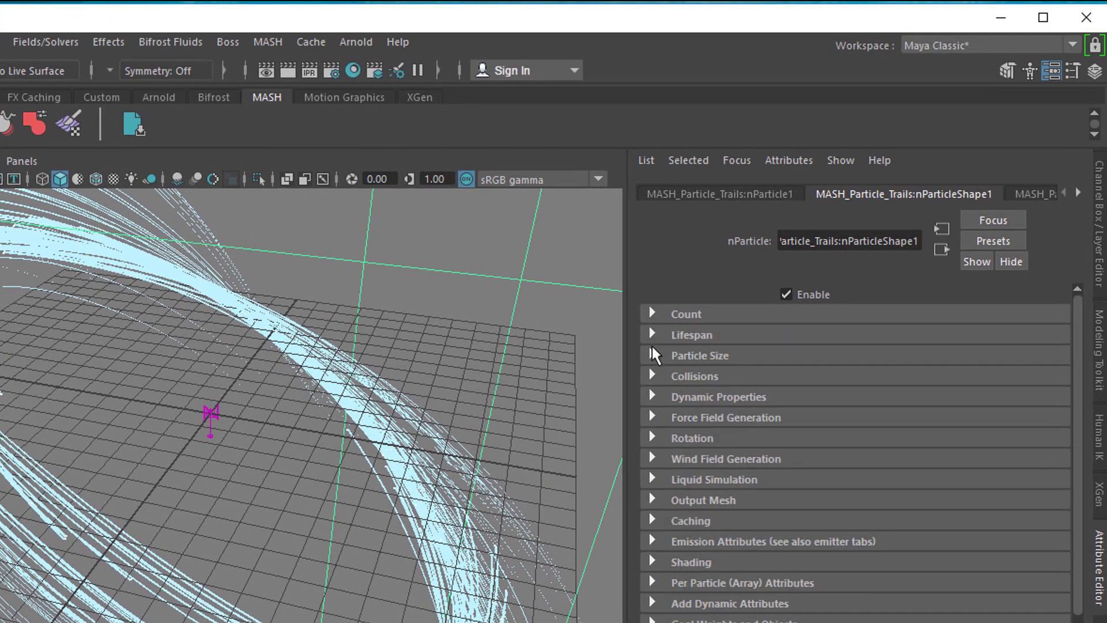
left_click(652, 333)
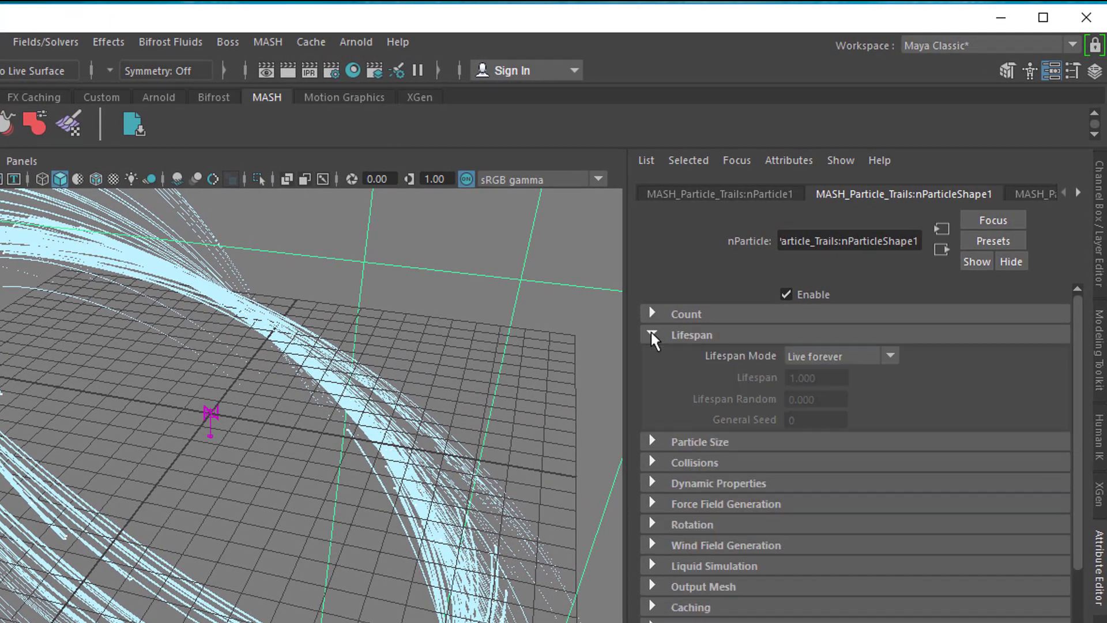
left_click(891, 358)
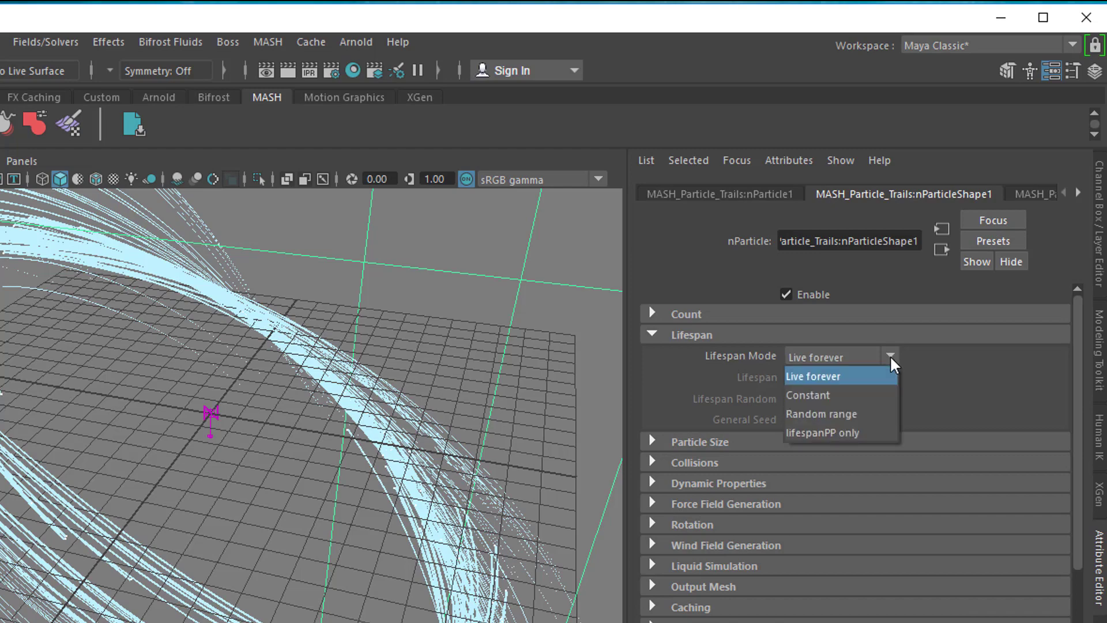
left_click(845, 397)
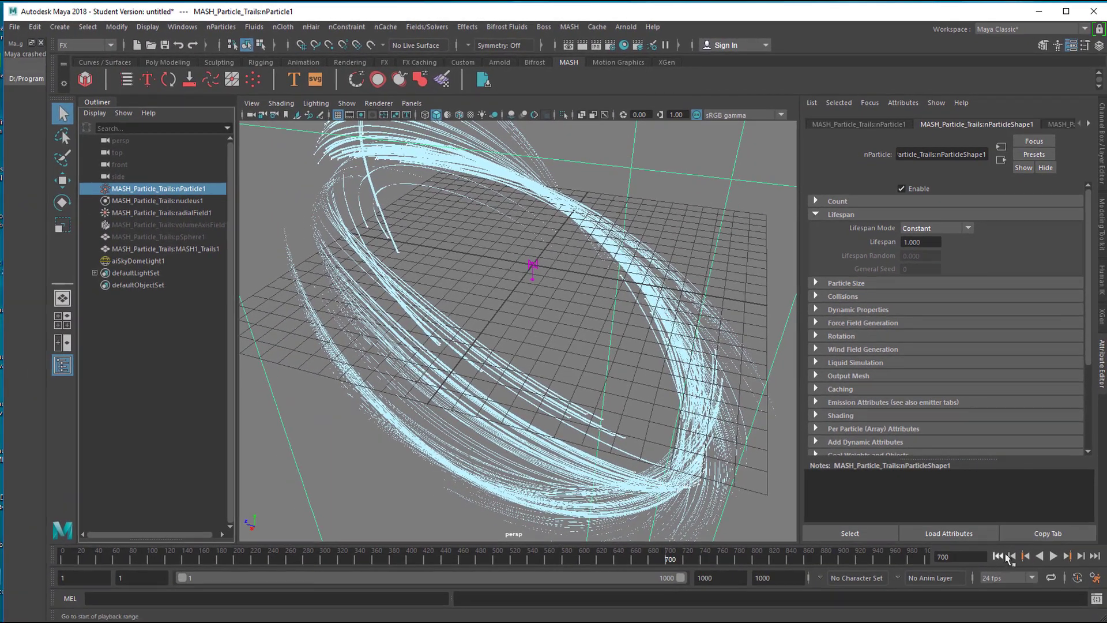
Replay to see the trails vanish, then set Lifespan Mode back to Live forever.
left_click(1011, 557)
left_click(1053, 556)
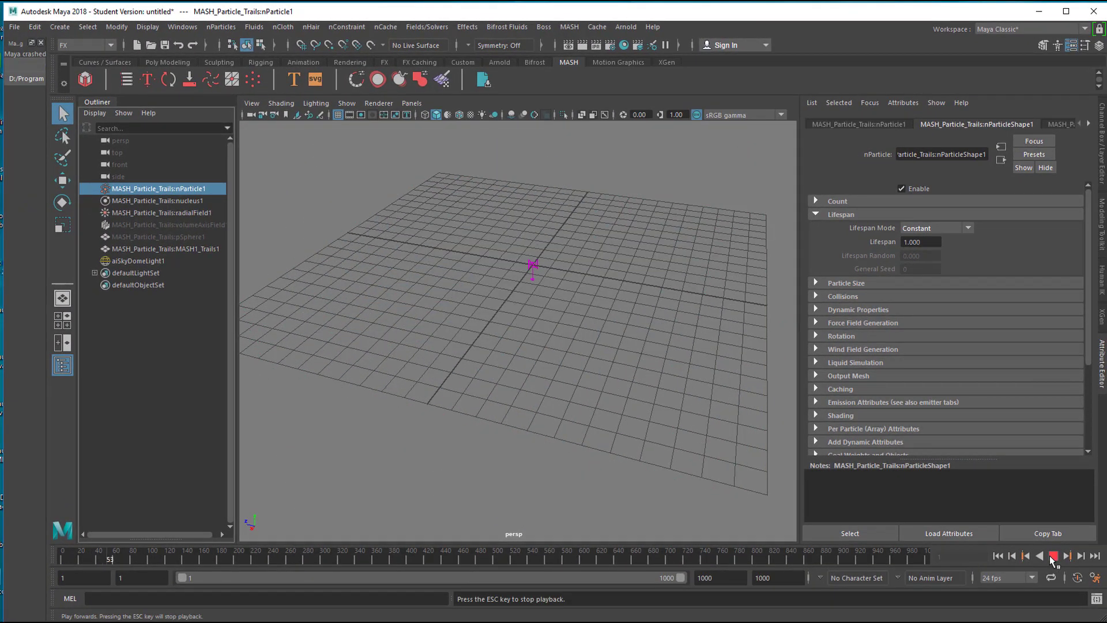
left_click(1052, 556)
left_click(969, 229)
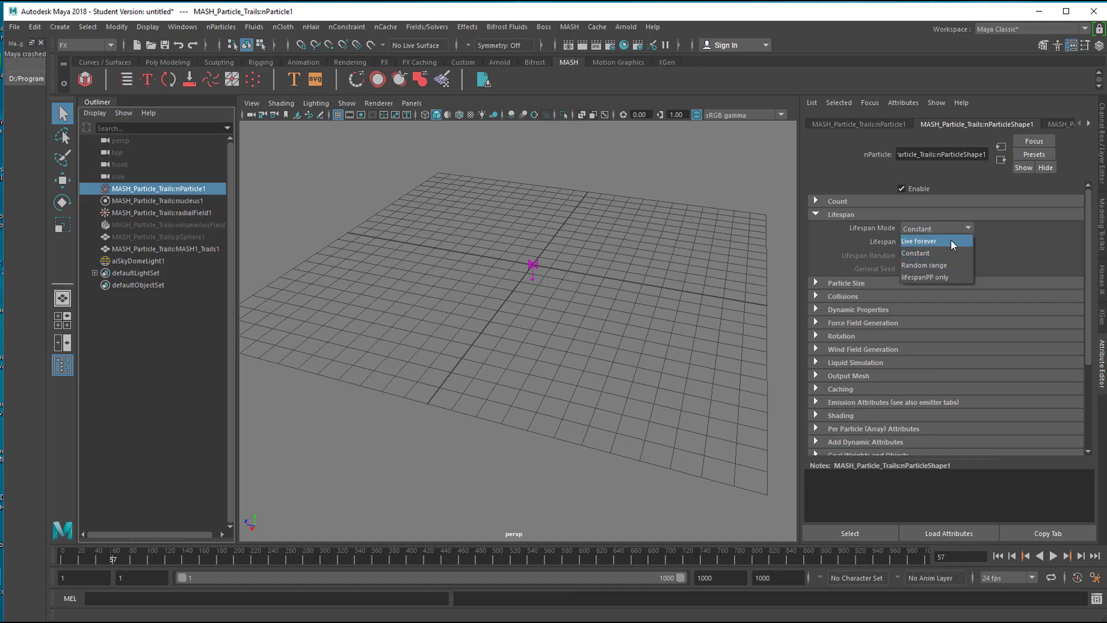
left_click(950, 241)
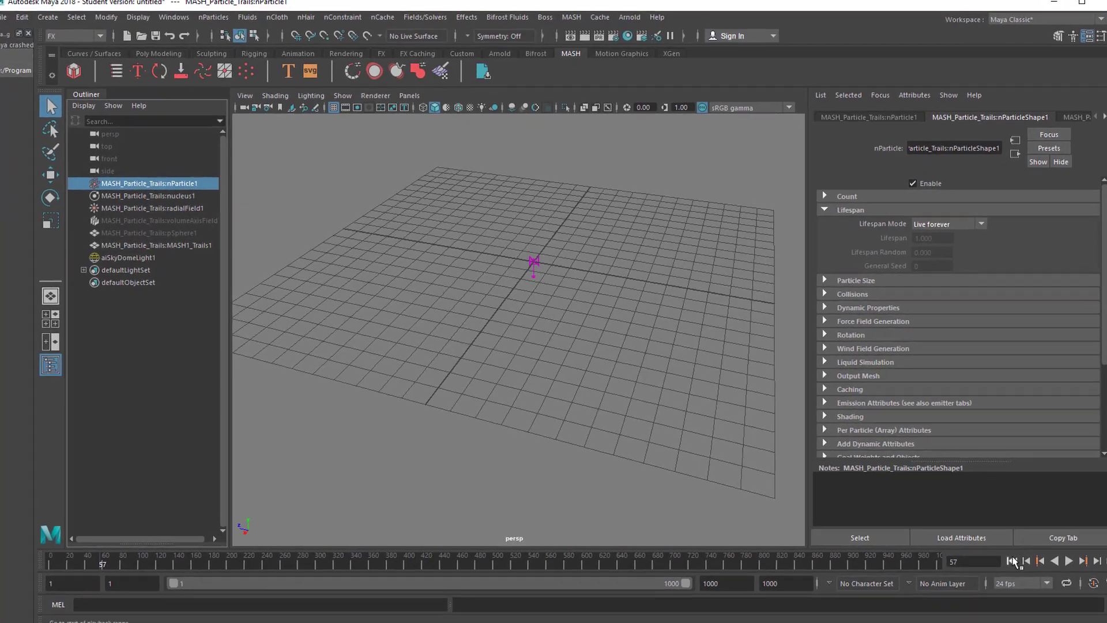
Rewind and play the simulation so the everlasting cyan trails radiate outward again.
left_click(1013, 561)
left_click(1068, 561)
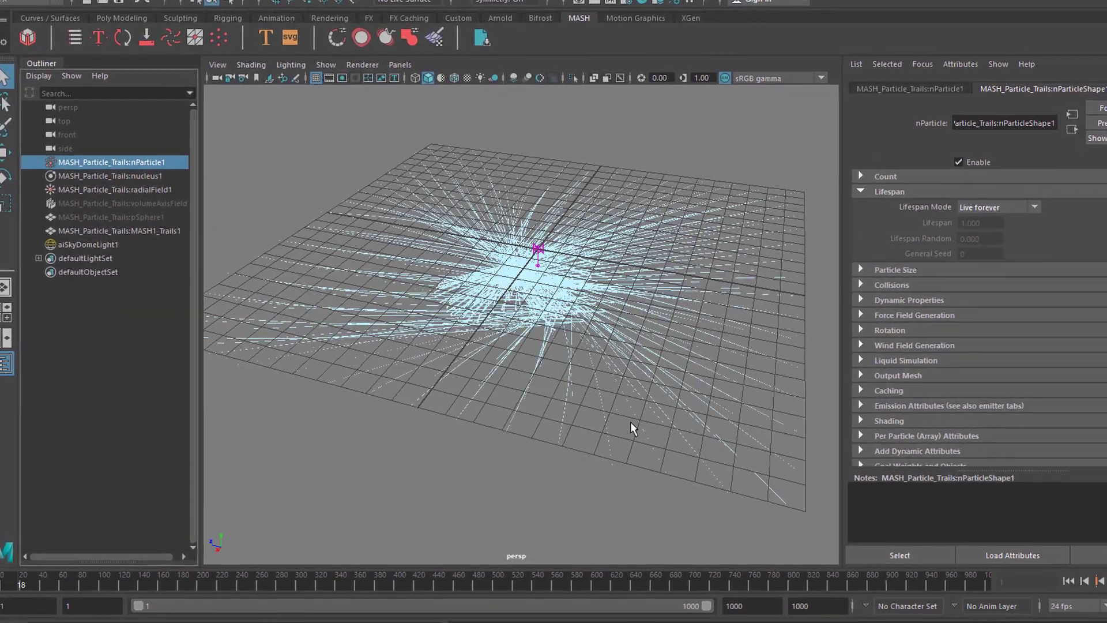